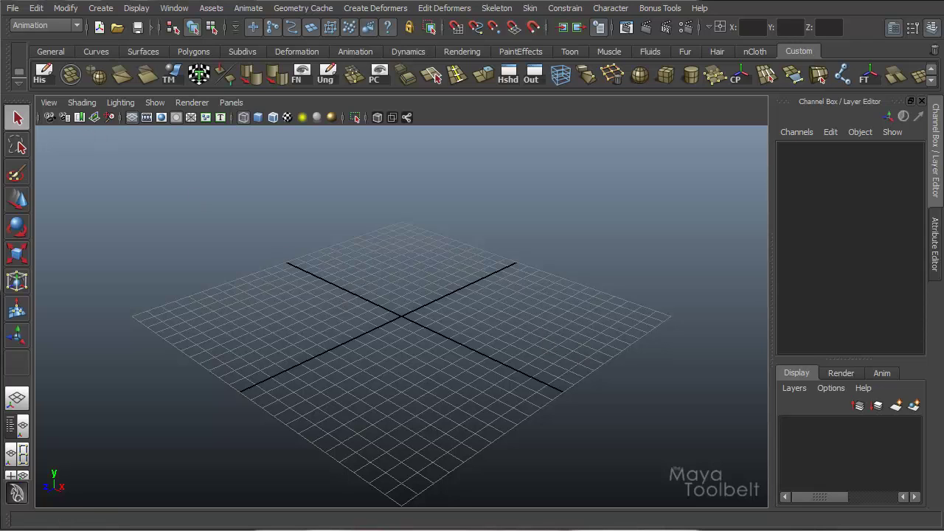
# Create a polygon sphere resting on the grid, centred at about X -0.83, Y 4.40, Z 0.26, and display it shaded.
pyautogui.click(107, 10)
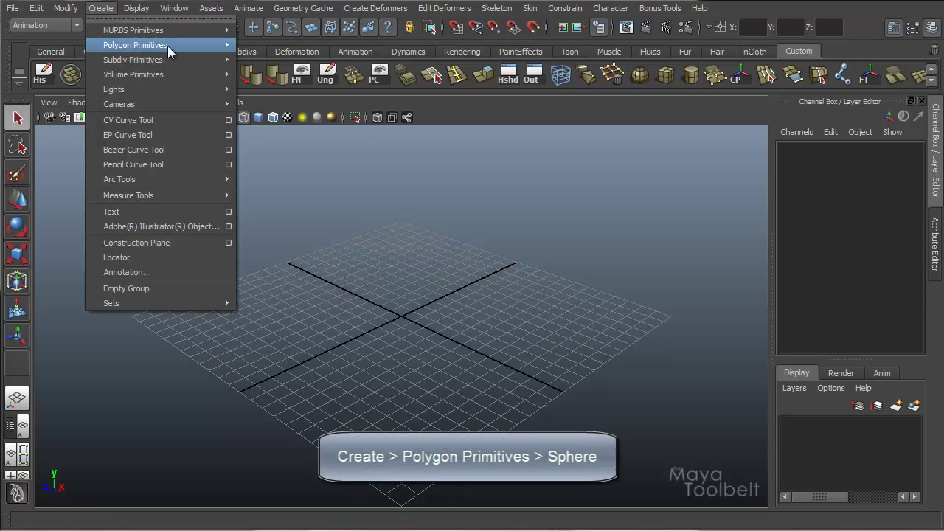
pyautogui.moveTo(168, 47)
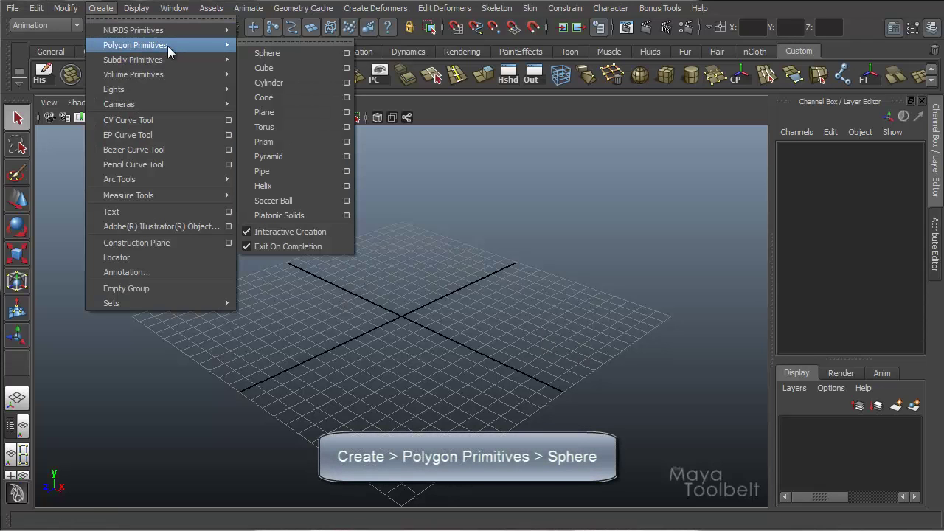
pyautogui.click(286, 53)
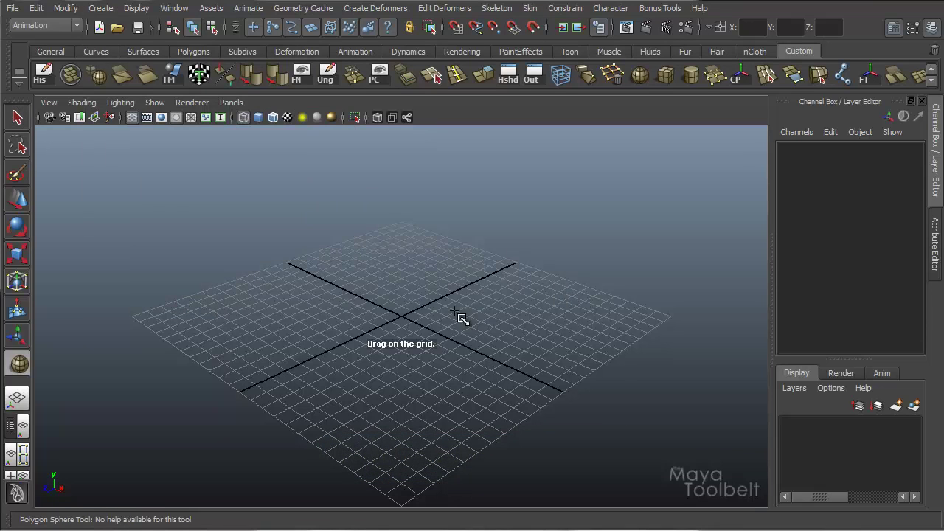
pyautogui.moveTo(405, 328); pyautogui.dragTo(447, 345)
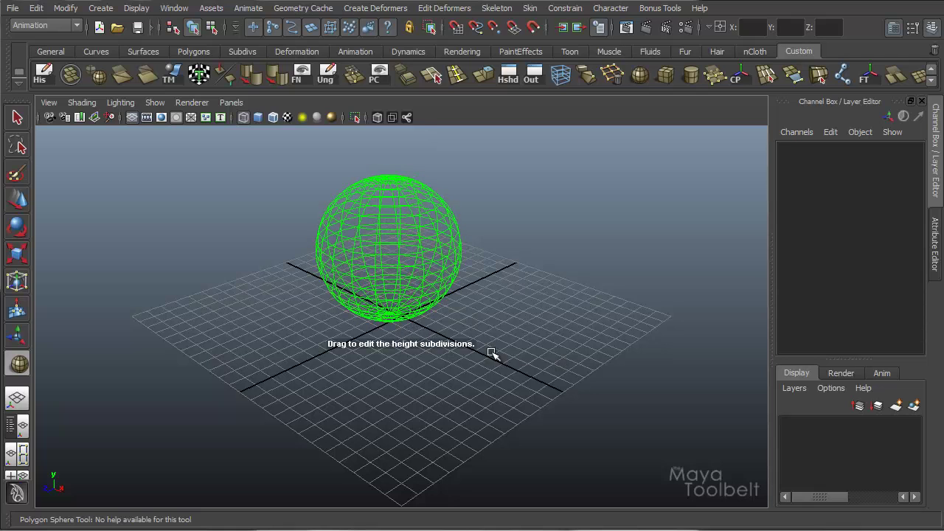
pyautogui.click(390, 340)
pyautogui.press('5')
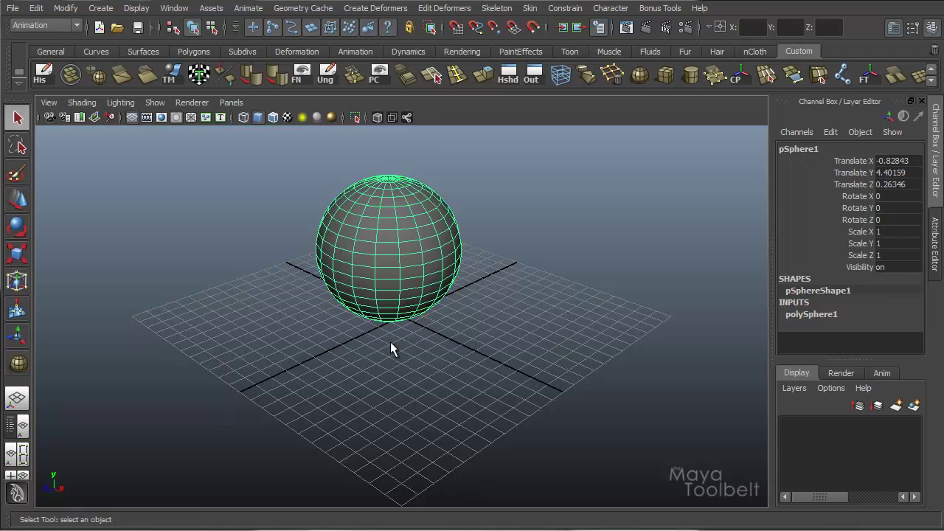
# Switch the sphere to vertex component mode.
pyautogui.keyDown('alt'); pyautogui.moveTo(471, 356); pyautogui.dragTo(368, 327); pyautogui.keyUp('alt')
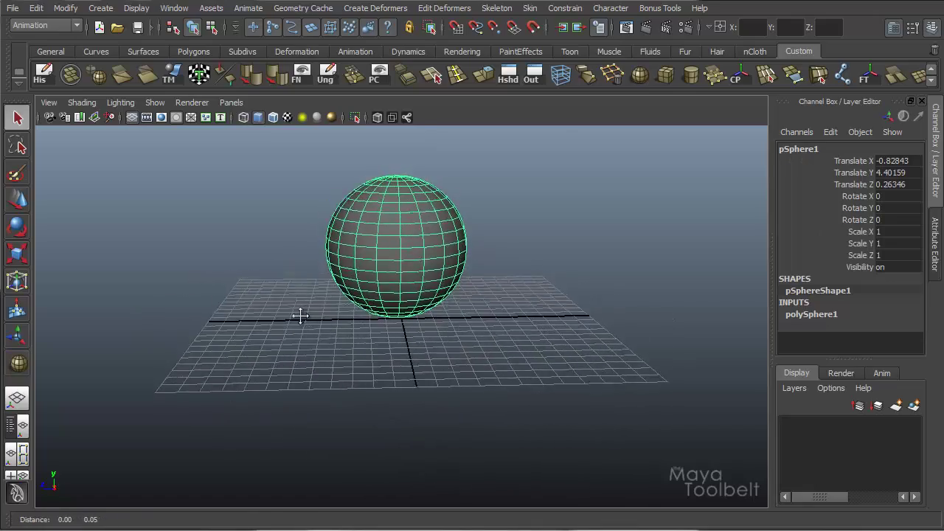
pyautogui.keyDown('alt'); pyautogui.moveTo(300, 316); pyautogui.dragTo(303, 384, button='middle'); pyautogui.keyUp('alt')
pyautogui.keyDown('alt'); pyautogui.moveTo(384, 355); pyautogui.dragTo(492, 344, button='right'); pyautogui.keyUp('alt')
pyautogui.keyDown('alt'); pyautogui.moveTo(417, 358); pyautogui.dragTo(369, 357); pyautogui.keyUp('alt')
pyautogui.rightClick(399, 299)
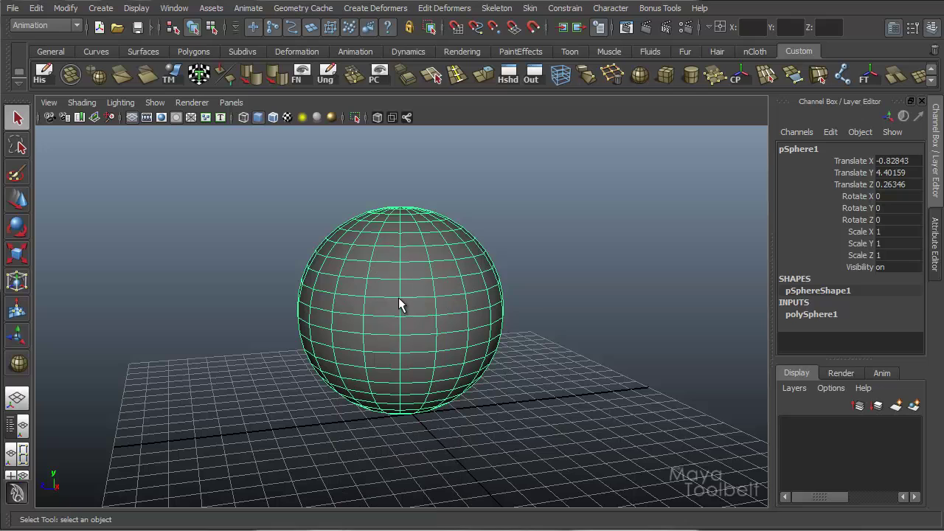
pyautogui.click(565, 251)
pyautogui.click(473, 299)
pyautogui.rightClick(397, 274)
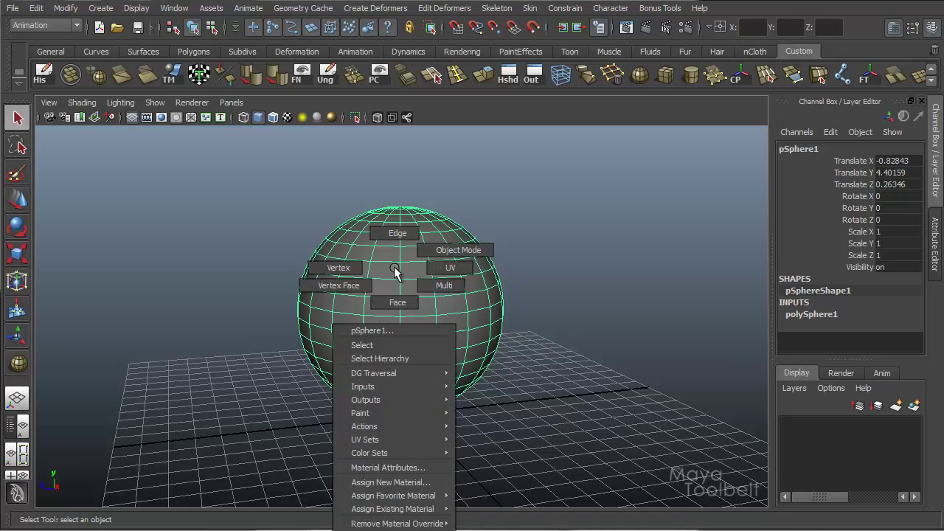
pyautogui.click(336, 268)
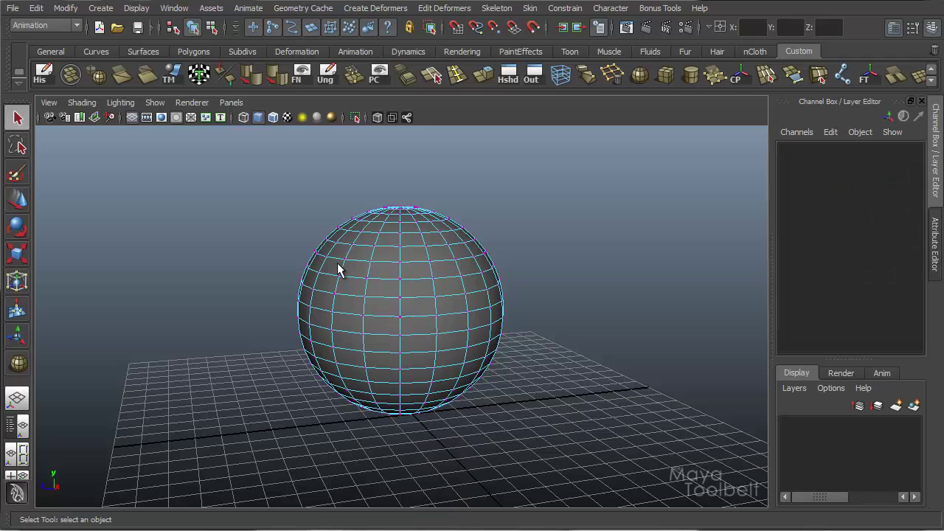
# Box-select a group of vertices on one side of the shaded sphere and check which ones are selected.
pyautogui.keyDown('alt'); pyautogui.moveTo(308, 318); pyautogui.dragTo(338, 309); pyautogui.keyUp('alt')
pyautogui.keyDown('alt'); pyautogui.moveTo(337, 310); pyautogui.dragTo(468, 327, button='right'); pyautogui.keyUp('alt')
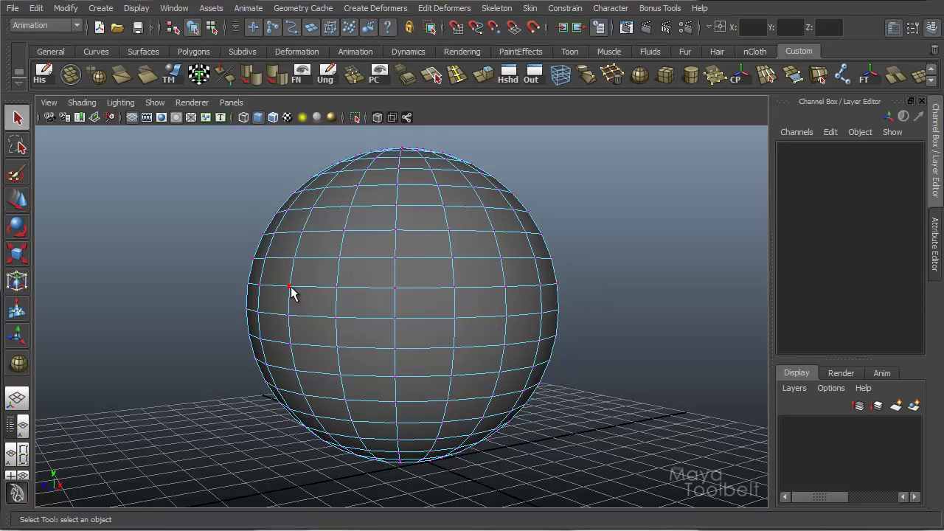
pyautogui.keyDown('alt'); pyautogui.moveTo(618, 298); pyautogui.dragTo(604, 298); pyautogui.keyUp('alt')
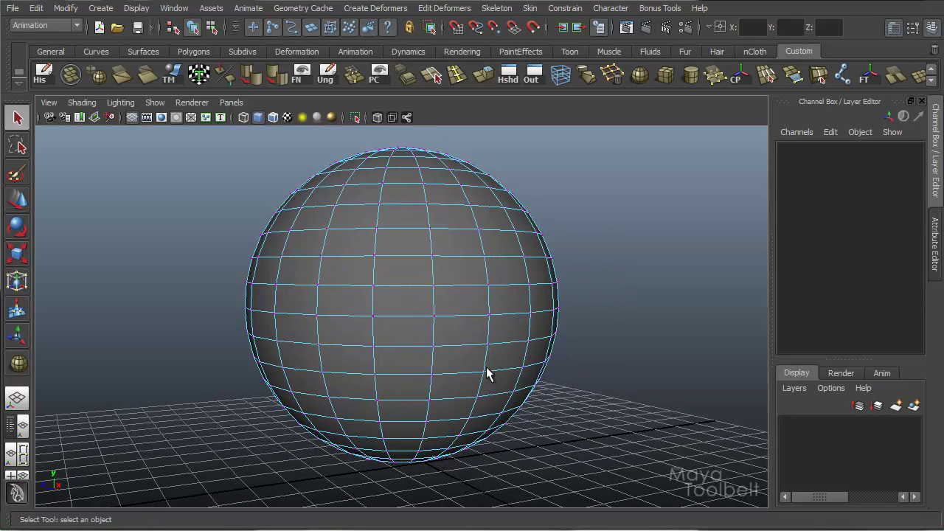
pyautogui.moveTo(486, 367); pyautogui.dragTo(624, 227)
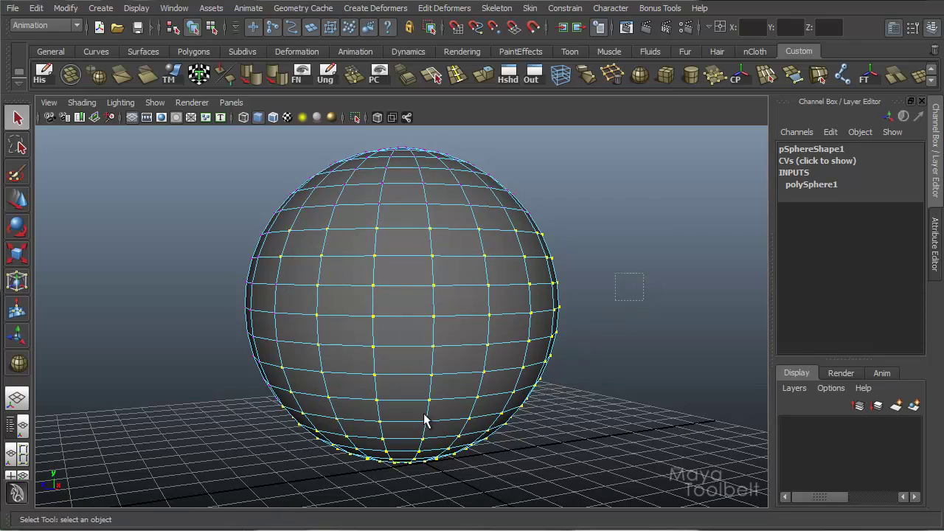
pyautogui.keyDown('alt'); pyautogui.moveTo(605, 376); pyautogui.dragTo(496, 380); pyautogui.keyUp('alt')
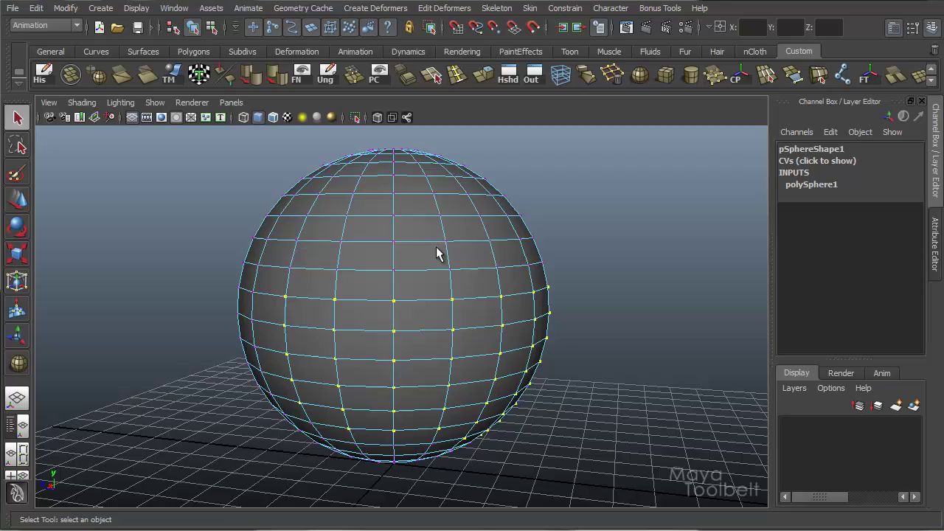
# Display the sphere in wireframe and box-select a group of vertices on its upper side, front and back.
pyautogui.press('4')
pyautogui.moveTo(407, 238)
pyautogui.keyDown('alt'); pyautogui.mouseDown()
pyautogui.moveTo(577, 257)
pyautogui.moveTo(538, 253)
pyautogui.moveTo(539, 267)
pyautogui.mouseUp(); pyautogui.keyUp('alt')
pyautogui.moveTo(572, 204); pyautogui.dragTo(465, 304)
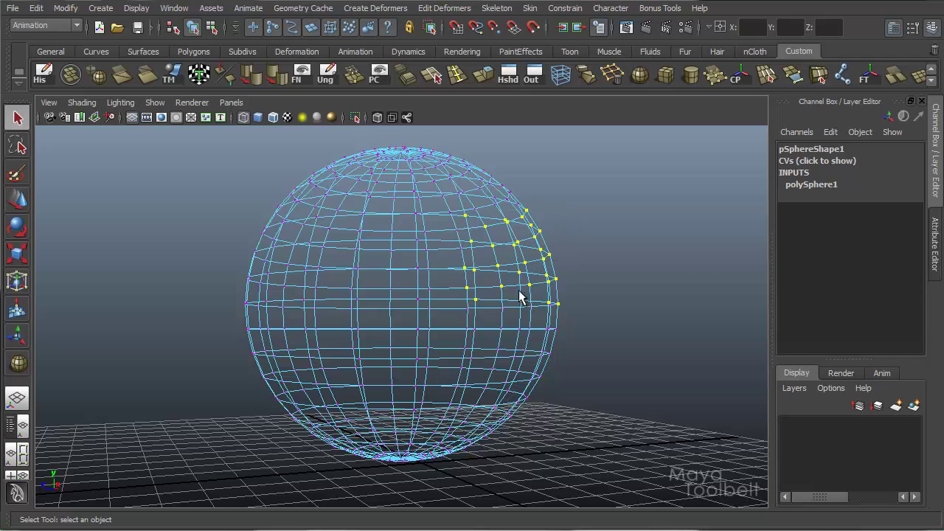
pyautogui.keyDown('alt'); pyautogui.moveTo(560, 295); pyautogui.dragTo(583, 325); pyautogui.keyUp('alt')
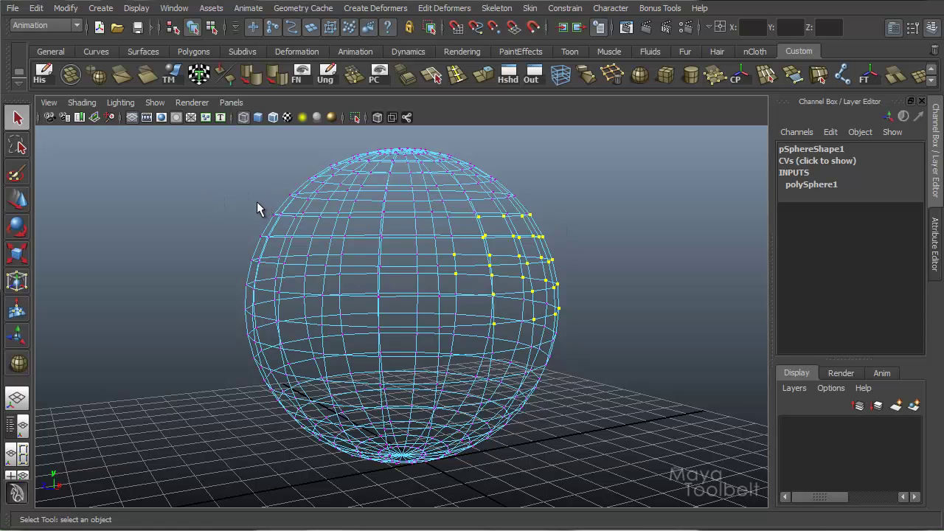
# Box-select the vertices on the opposite upper side, move them outward with the Move tool, and undo the move.
pyautogui.moveTo(346, 334); pyautogui.dragTo(353, 328)
pyautogui.press('w')
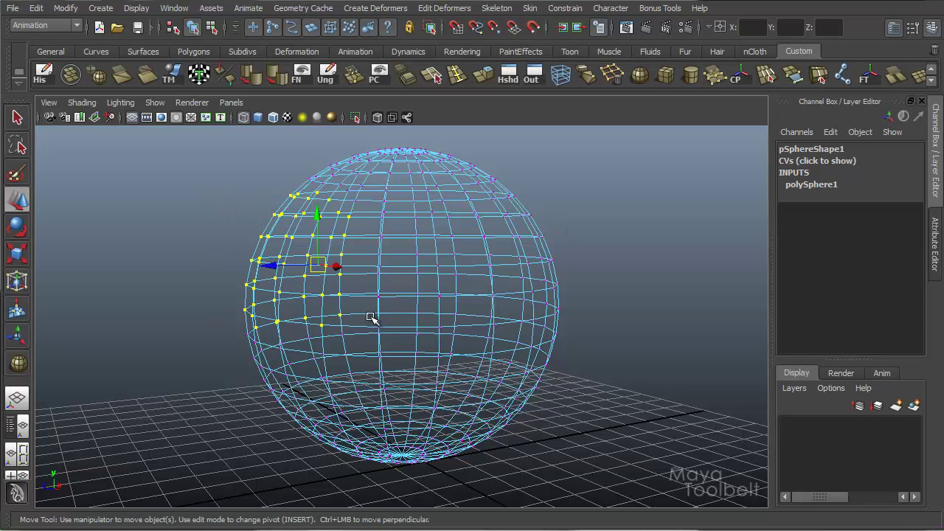
pyautogui.moveTo(371, 318); pyautogui.dragTo(344, 316, button='middle')
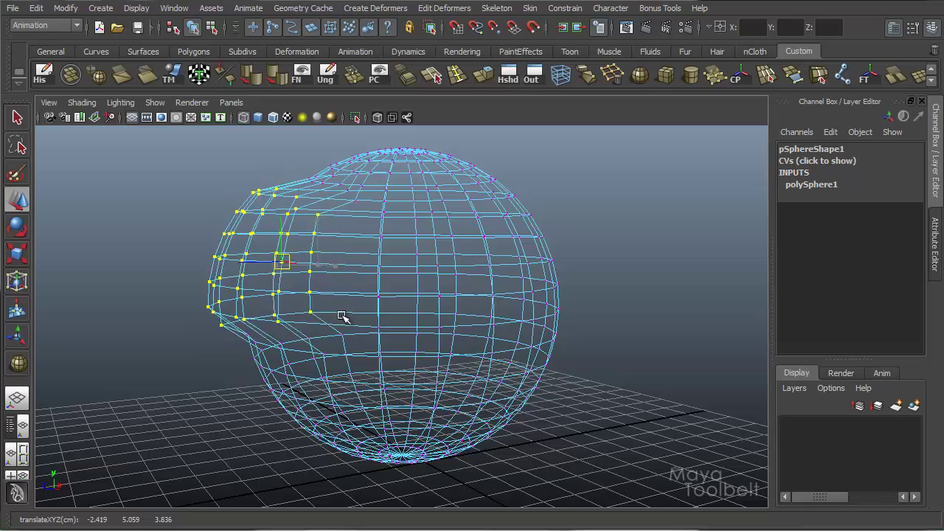
pyautogui.hotkey('ctrl', 'z')
# Pull a single vertex on the sphere's upper side outward and return to shaded display.
pyautogui.click(269, 236)
pyautogui.moveTo(268, 237)
pyautogui.mouseDown()
pyautogui.moveTo(236, 239)
pyautogui.moveTo(273, 218)
pyautogui.moveTo(262, 239)
pyautogui.mouseUp()
pyautogui.moveTo(266, 242); pyautogui.dragTo(262, 246, button='middle')
pyautogui.press('5')
# Move the pulled vertex along the X axis, and undo both vertex moves.
pyautogui.moveTo(262, 246)
pyautogui.keyDown('alt'); pyautogui.mouseDown()
pyautogui.moveTo(332, 308)
pyautogui.moveTo(436, 268)
pyautogui.moveTo(490, 283)
pyautogui.moveTo(488, 156)
pyautogui.moveTo(486, 143)
pyautogui.moveTo(467, 141)
pyautogui.mouseUp(); pyautogui.keyUp('alt')
pyautogui.keyDown('alt'); pyautogui.moveTo(527, 213); pyautogui.dragTo(512, 298, button='middle'); pyautogui.keyUp('alt')
pyautogui.keyDown('alt'); pyautogui.moveTo(568, 288); pyautogui.dragTo(640, 293, button='right'); pyautogui.keyUp('alt')
pyautogui.keyDown('alt'); pyautogui.moveTo(568, 295); pyautogui.dragTo(558, 367, button='middle'); pyautogui.keyUp('alt')
pyautogui.moveTo(442, 231); pyautogui.dragTo(537, 244)
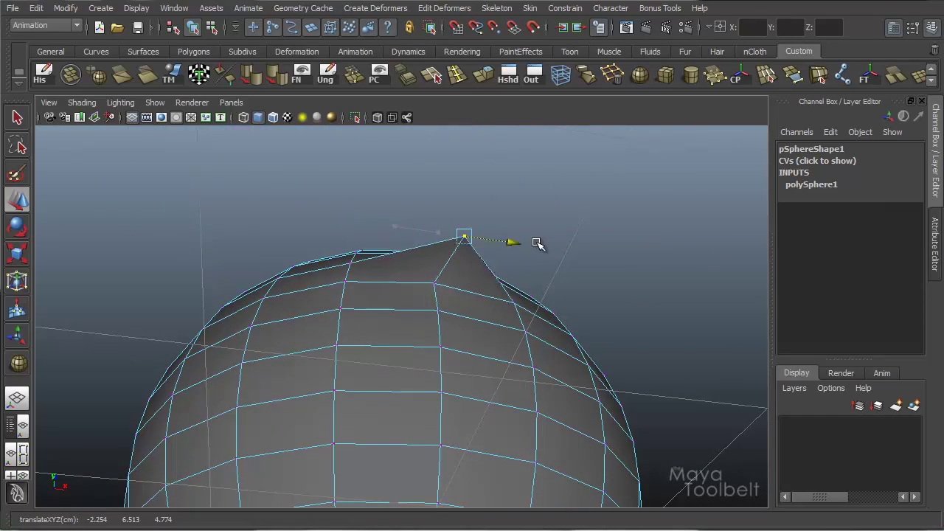
pyautogui.hotkey('ctrl', 'z')
pyautogui.hotkey('ctrl', 'z')
# Switch the sphere to edge component mode and select a single vertical edge on its upper half.
pyautogui.keyDown('alt'); pyautogui.moveTo(612, 272); pyautogui.dragTo(445, 199); pyautogui.keyUp('alt')
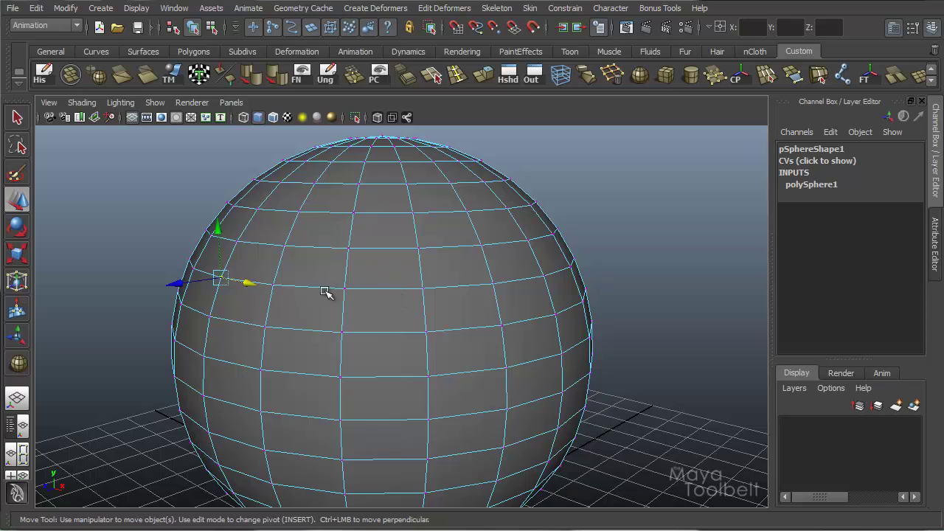
pyautogui.rightClick(368, 289)
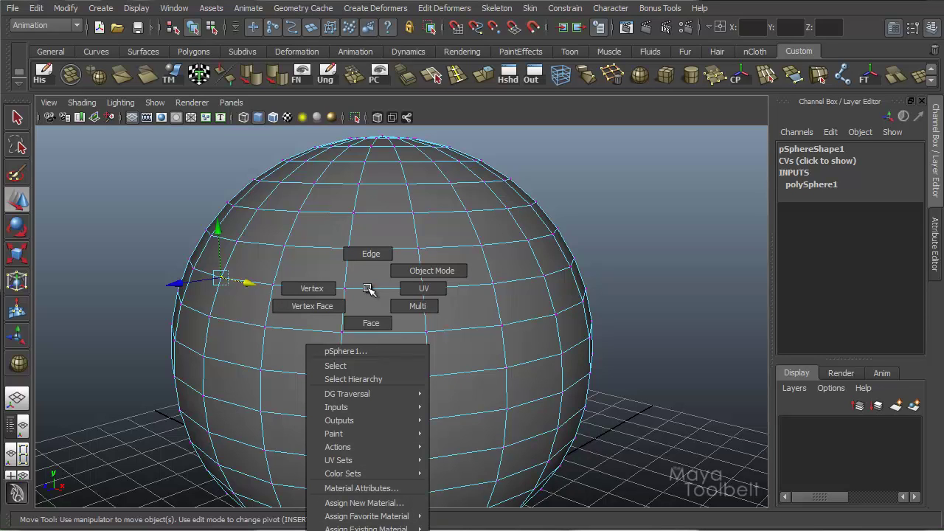
pyautogui.click(370, 254)
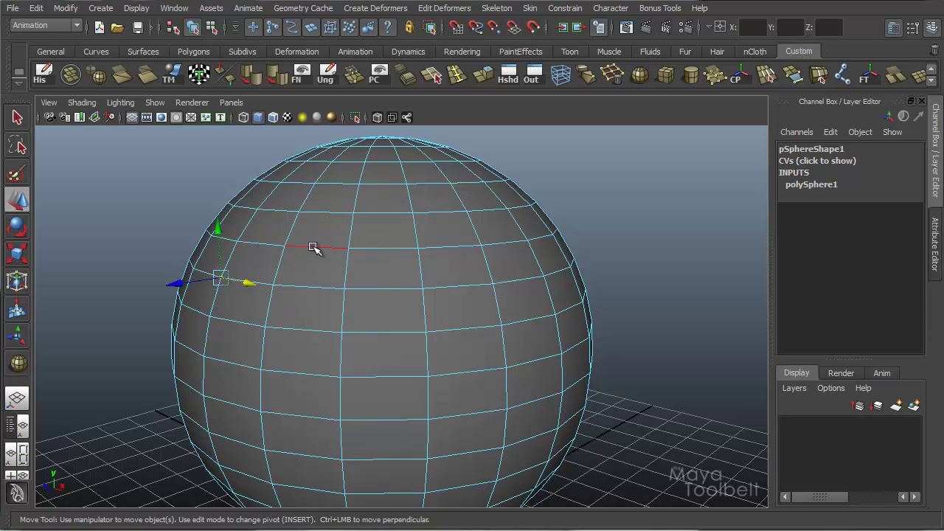
pyautogui.click(294, 229)
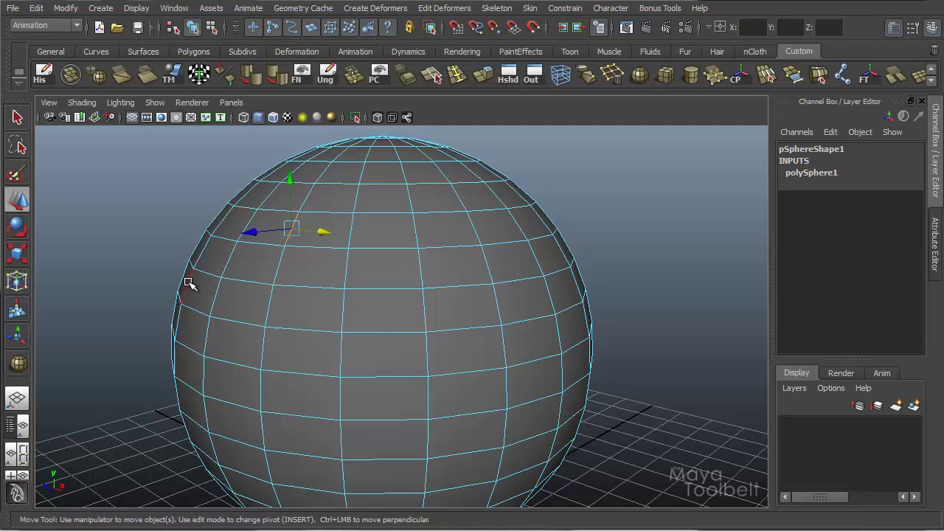
# Pull one edge near the sphere's silhouette out of the surface and scale it up.
pyautogui.keyDown('alt'); pyautogui.moveTo(288, 303); pyautogui.dragTo(450, 290, button='right'); pyautogui.keyUp('alt')
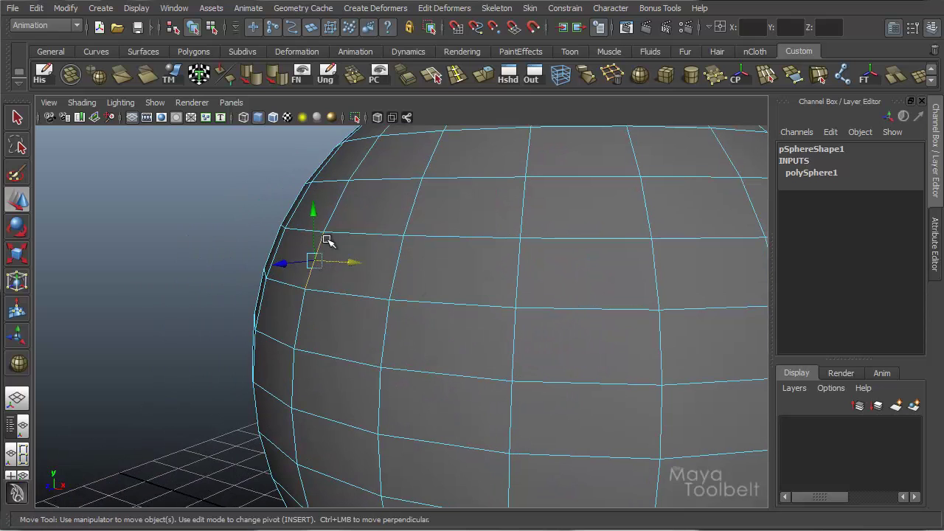
pyautogui.keyDown('alt'); pyautogui.moveTo(393, 299); pyautogui.dragTo(264, 302); pyautogui.keyUp('alt')
pyautogui.press('r')
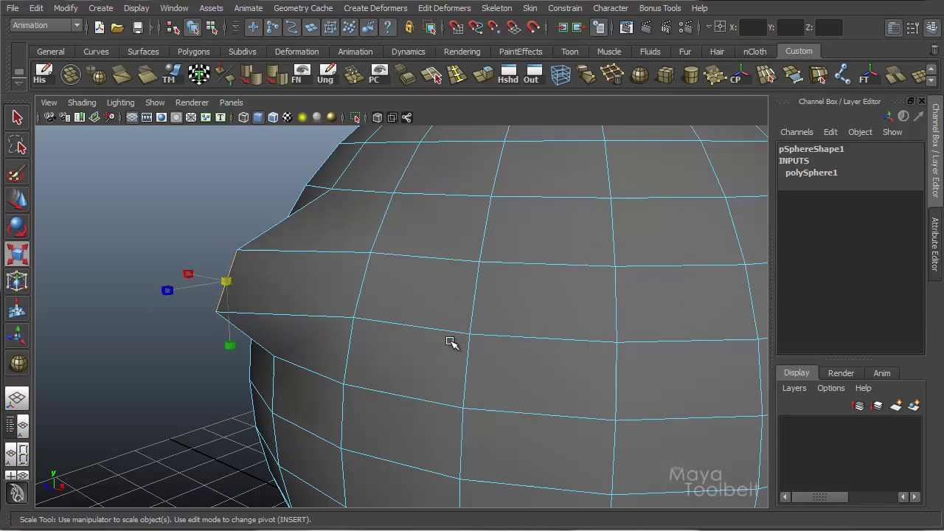
pyautogui.moveTo(451, 341); pyautogui.dragTo(477, 344, button='middle')
# Rotate the pulled edge, and undo its rotation, scaling and move.
pyautogui.press('e')
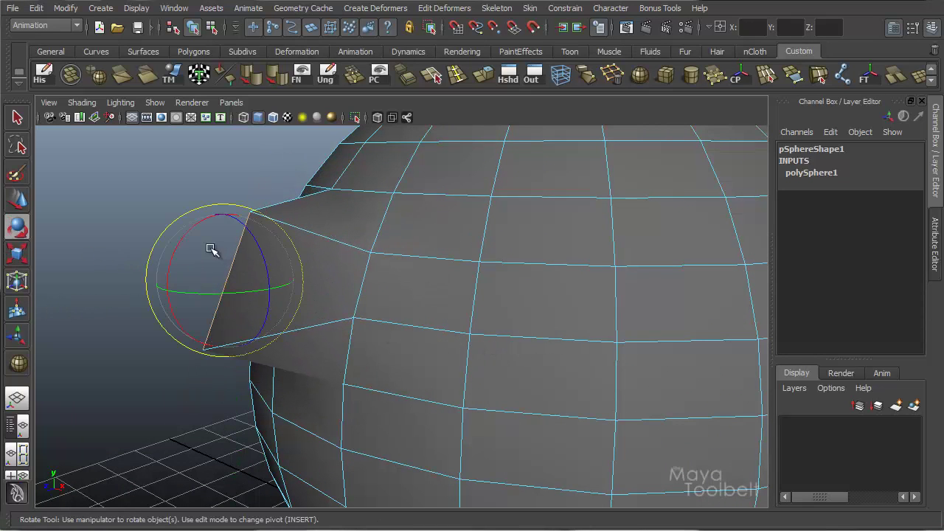
pyautogui.moveTo(191, 229); pyautogui.dragTo(209, 255)
pyautogui.hotkey('ctrl', 'z')
pyautogui.hotkey('ctrl', 'z')
pyautogui.hotkey('ctrl', 'z')
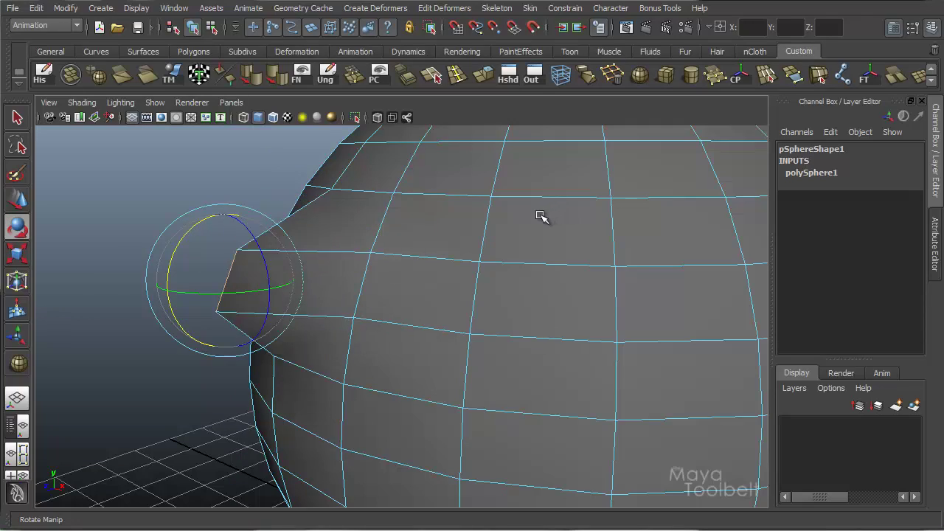
# Select the complete horizontal edge loop around the sphere's upper half and check it from several sides.
pyautogui.keyDown('alt'); pyautogui.moveTo(625, 225); pyautogui.dragTo(590, 247); pyautogui.keyUp('alt')
pyautogui.keyDown('alt'); pyautogui.moveTo(590, 247); pyautogui.dragTo(455, 314, button='right'); pyautogui.keyUp('alt')
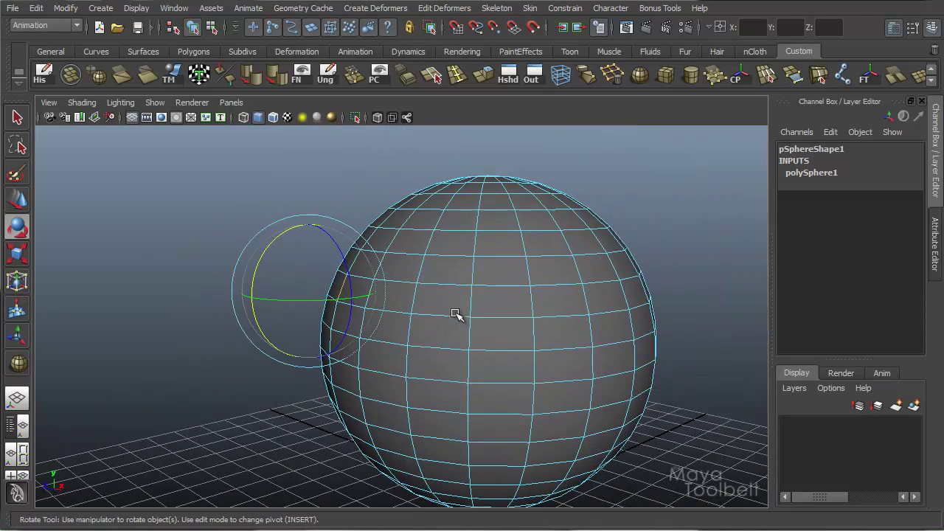
pyautogui.press('w')
pyautogui.keyDown('alt'); pyautogui.moveTo(489, 297); pyautogui.dragTo(430, 284); pyautogui.keyUp('alt')
pyautogui.keyDown('alt'); pyautogui.moveTo(430, 283); pyautogui.dragTo(466, 251, button='right'); pyautogui.keyUp('alt')
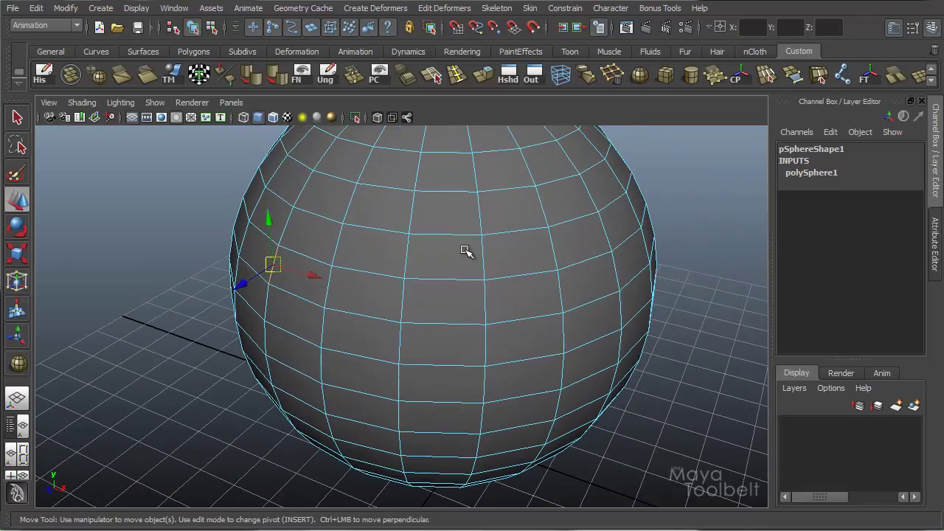
pyautogui.doubleClick(450, 235)
pyautogui.keyDown('alt'); pyautogui.moveTo(612, 261); pyautogui.dragTo(595, 247); pyautogui.keyUp('alt')
pyautogui.keyDown('alt'); pyautogui.moveTo(594, 246); pyautogui.dragTo(502, 295, button='right'); pyautogui.keyUp('alt')
pyautogui.keyDown('alt'); pyautogui.moveTo(502, 295); pyautogui.dragTo(493, 392); pyautogui.keyUp('alt')
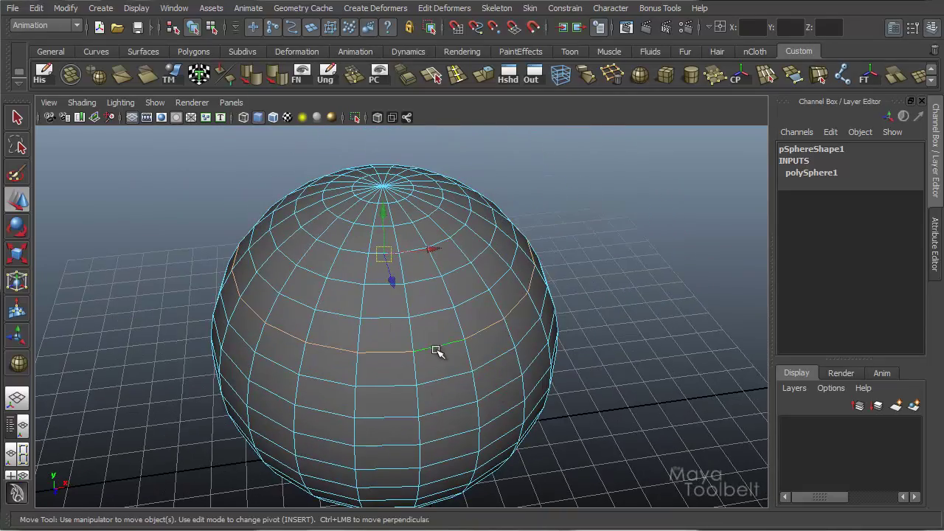
pyautogui.keyDown('alt'); pyautogui.moveTo(403, 378); pyautogui.dragTo(472, 374); pyautogui.keyUp('alt')
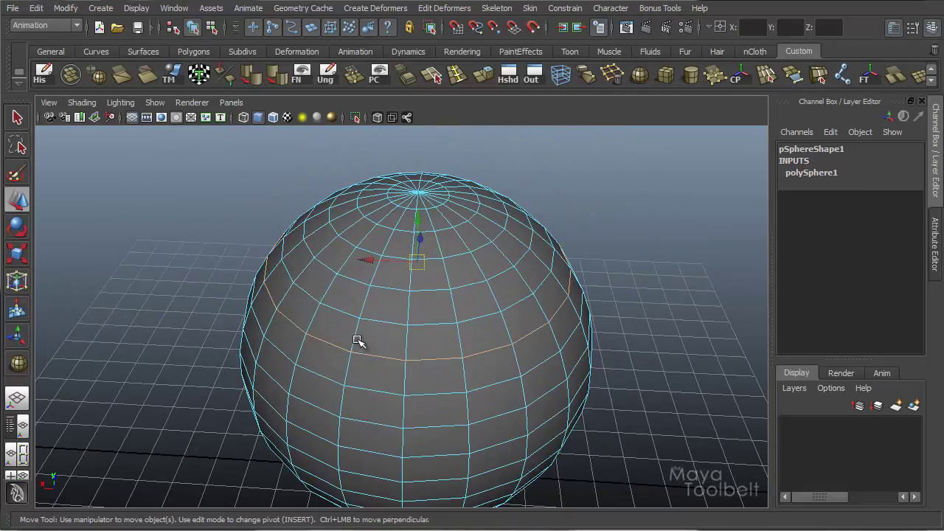
# Delete two separate edges from the same horizontal loop, leaving the edge between them in place.
pyautogui.click(320, 339)
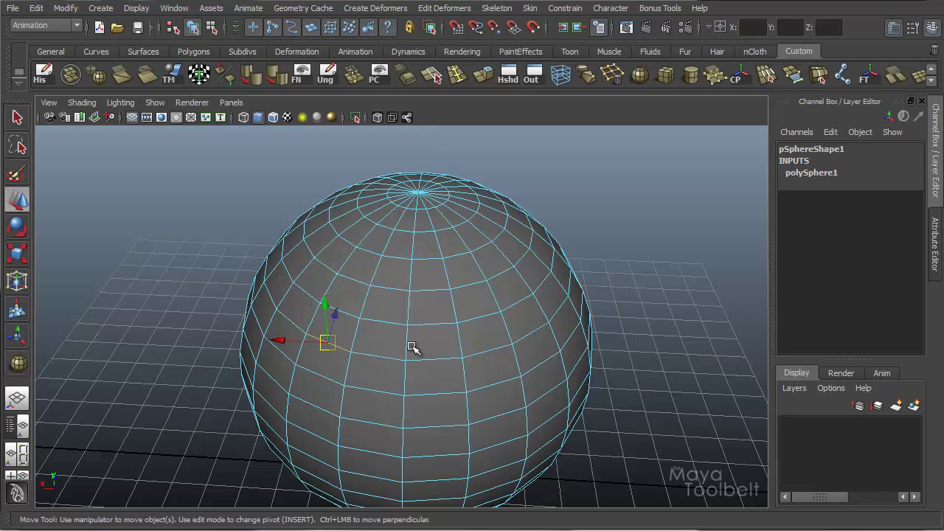
pyautogui.press('Delete')
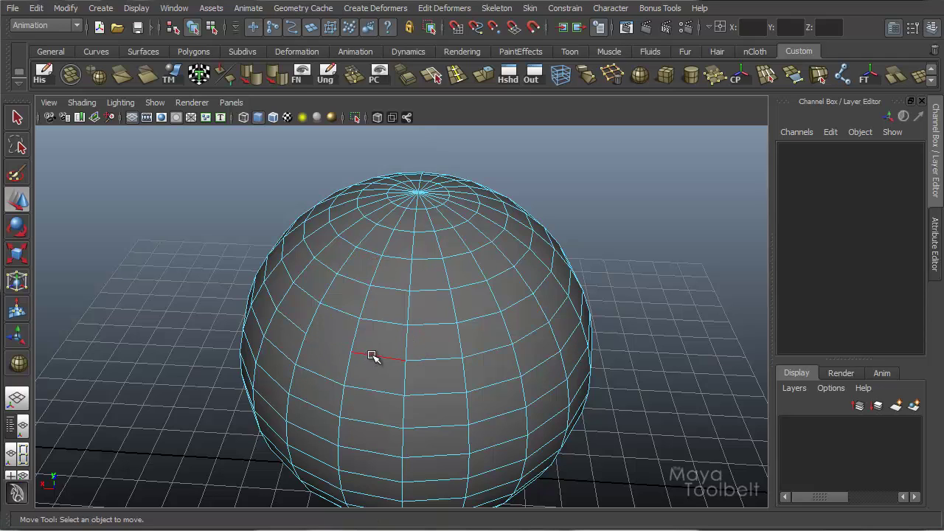
pyautogui.click(434, 361)
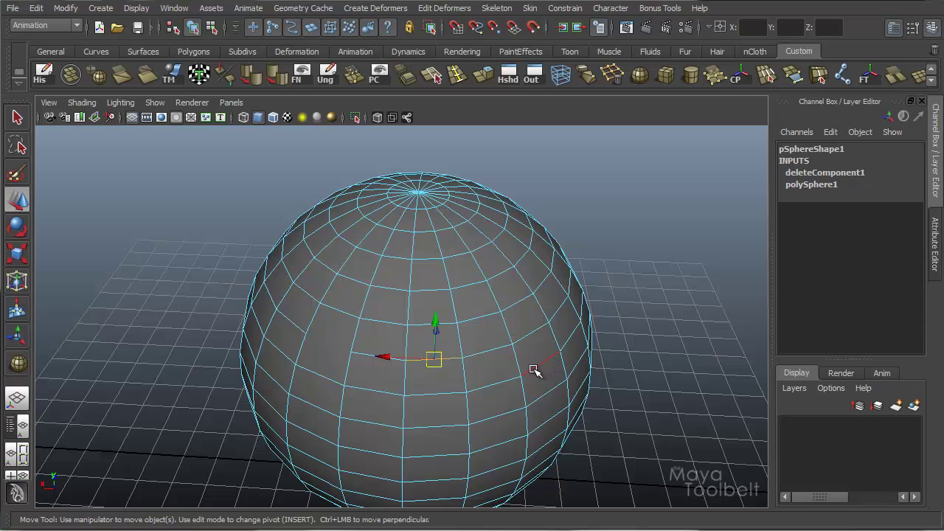
pyautogui.press('Delete')
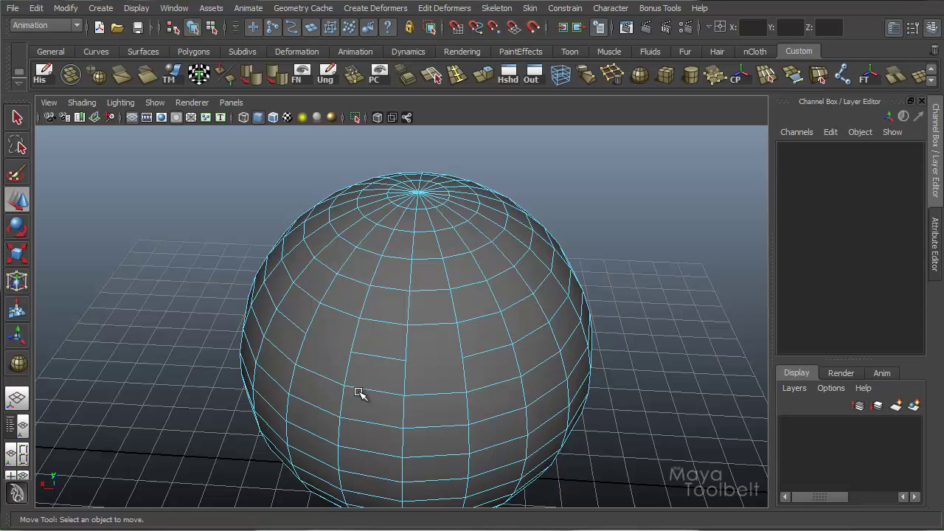
pyautogui.scroll(5, 394, 386)
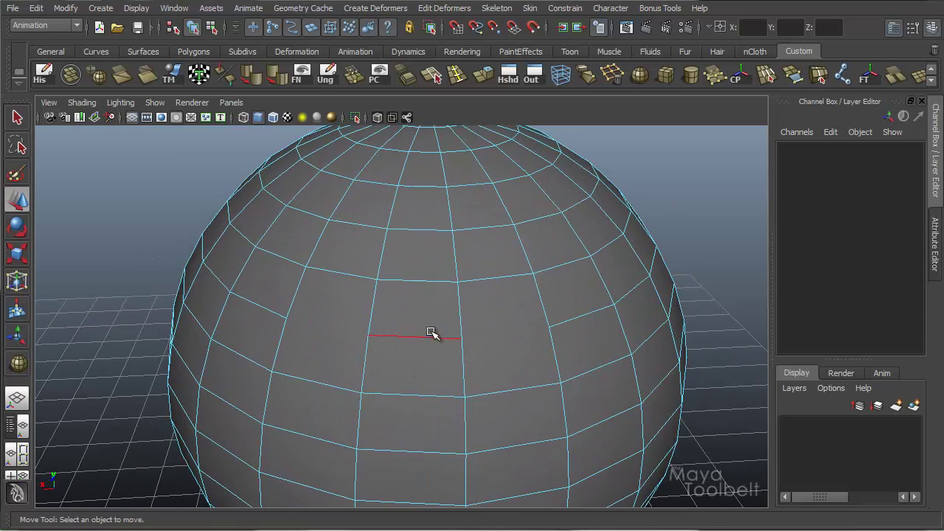
# Select the isolated edge between the two gaps, select the interrupted edge loop beside it instead, and check its extent around the sphere.
pyautogui.click(420, 338)
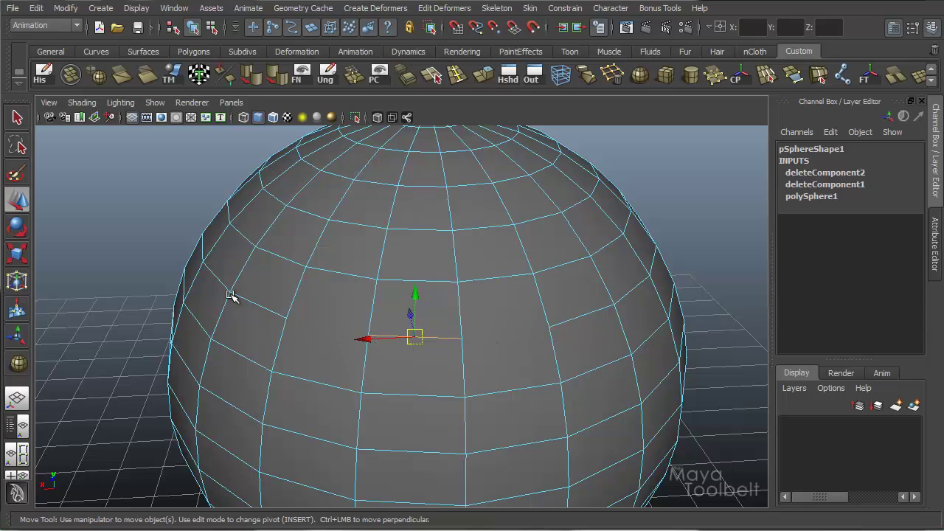
pyautogui.doubleClick(582, 317)
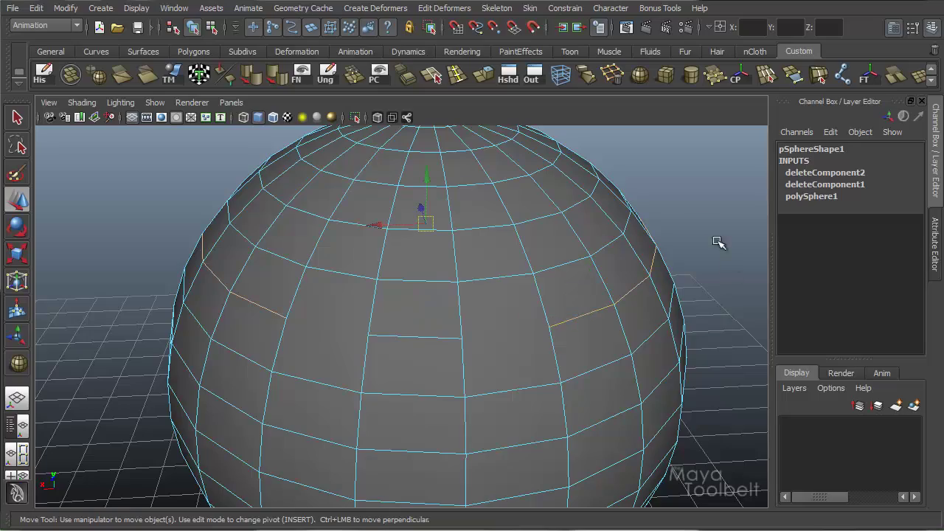
pyautogui.keyDown('alt'); pyautogui.moveTo(259, 333); pyautogui.dragTo(550, 287); pyautogui.keyUp('alt')
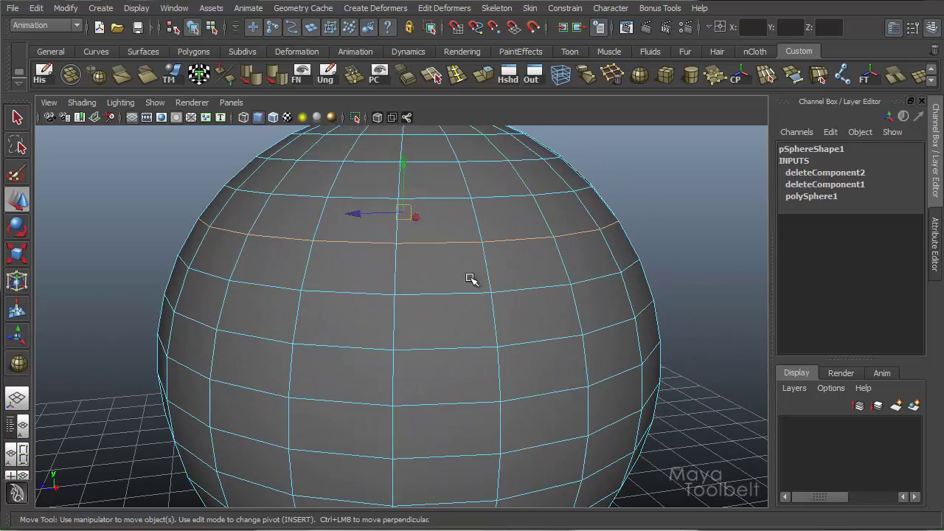
pyautogui.keyDown('alt'); pyautogui.moveTo(233, 262); pyautogui.dragTo(446, 272); pyautogui.keyUp('alt')
pyautogui.keyDown('alt'); pyautogui.moveTo(200, 257); pyautogui.dragTo(302, 250); pyautogui.keyUp('alt')
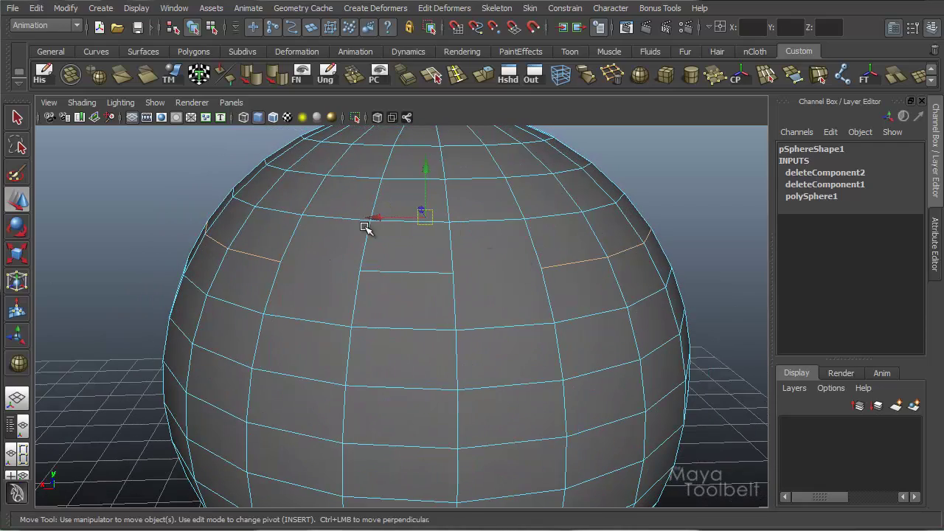
pyautogui.keyDown('alt'); pyautogui.moveTo(627, 280); pyautogui.dragTo(257, 332); pyautogui.keyUp('alt')
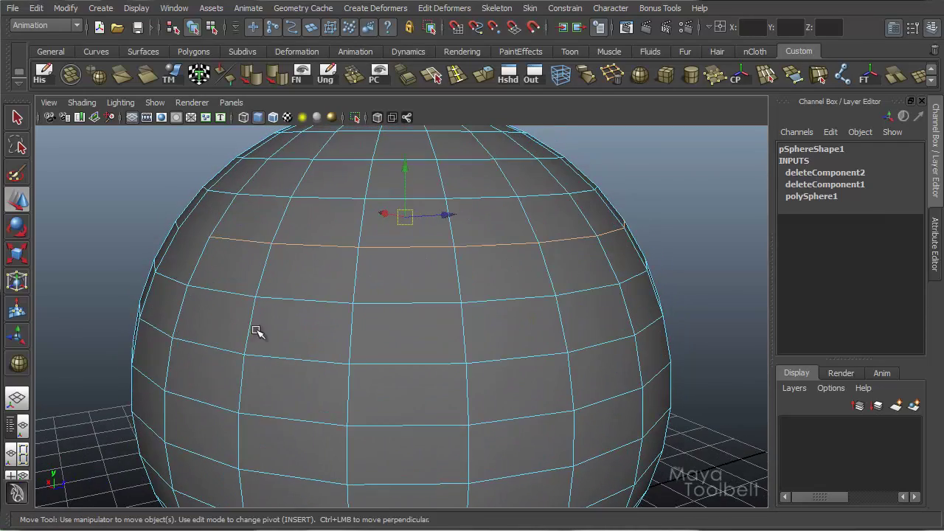
# Add the complete edge loop two rows below to the selection and scale both loops outward into flared ridges.
pyautogui.keyDown('shift'); pyautogui.doubleClick(282, 360); pyautogui.keyUp('shift')
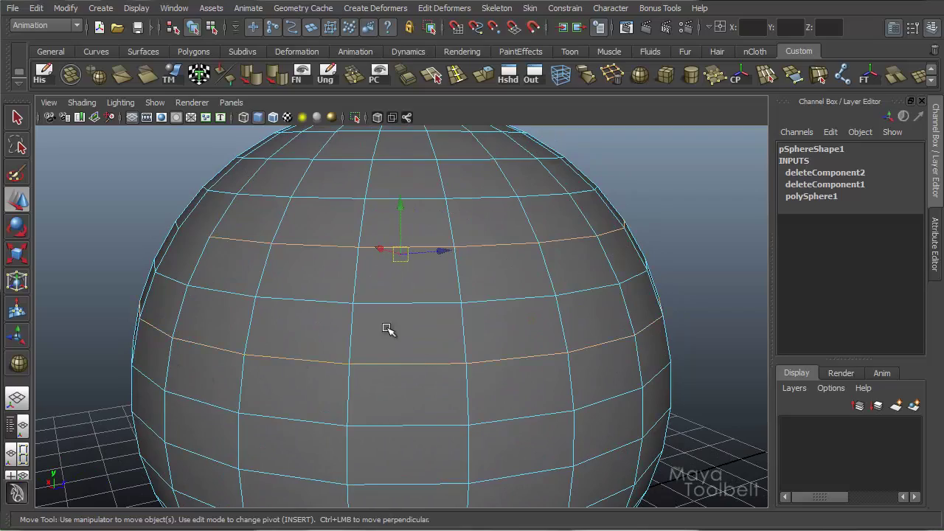
pyautogui.keyDown('alt'); pyautogui.moveTo(391, 329); pyautogui.dragTo(461, 315); pyautogui.keyUp('alt')
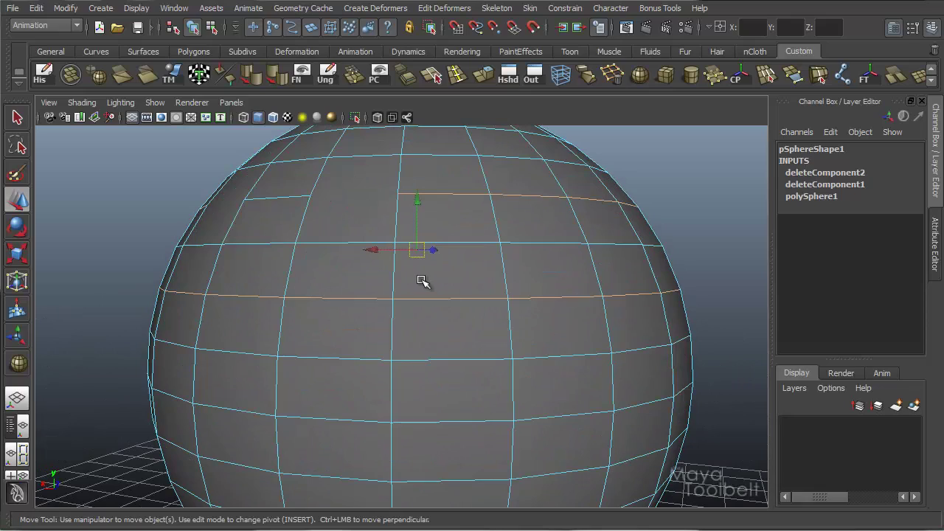
pyautogui.keyDown('alt'); pyautogui.moveTo(555, 294); pyautogui.dragTo(426, 307, button='right'); pyautogui.keyUp('alt')
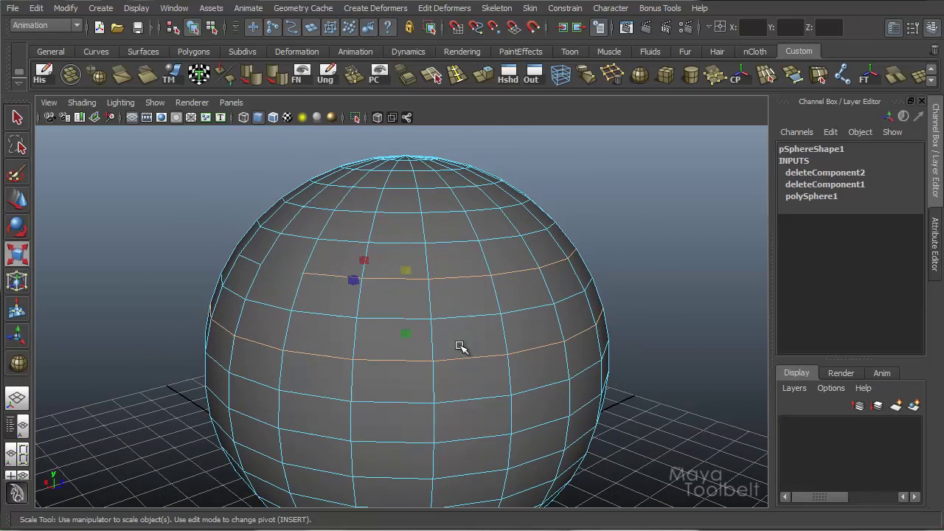
pyautogui.moveTo(462, 346); pyautogui.dragTo(516, 376, button='middle')
pyautogui.keyDown('alt'); pyautogui.moveTo(517, 376); pyautogui.dragTo(453, 288); pyautogui.keyUp('alt')
pyautogui.keyDown('alt'); pyautogui.moveTo(453, 289); pyautogui.dragTo(543, 290, button='right'); pyautogui.keyUp('alt')
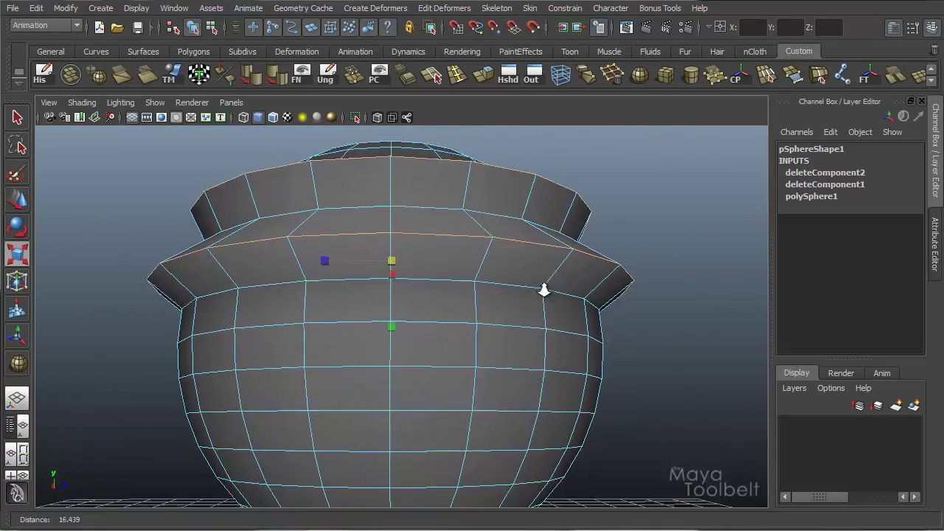
pyautogui.keyDown('alt'); pyautogui.moveTo(544, 290); pyautogui.dragTo(558, 303); pyautogui.keyUp('alt')
# Switch the sphere to face selection and move a single face on the upper dome out of the surface.
pyautogui.rightClick(461, 285)
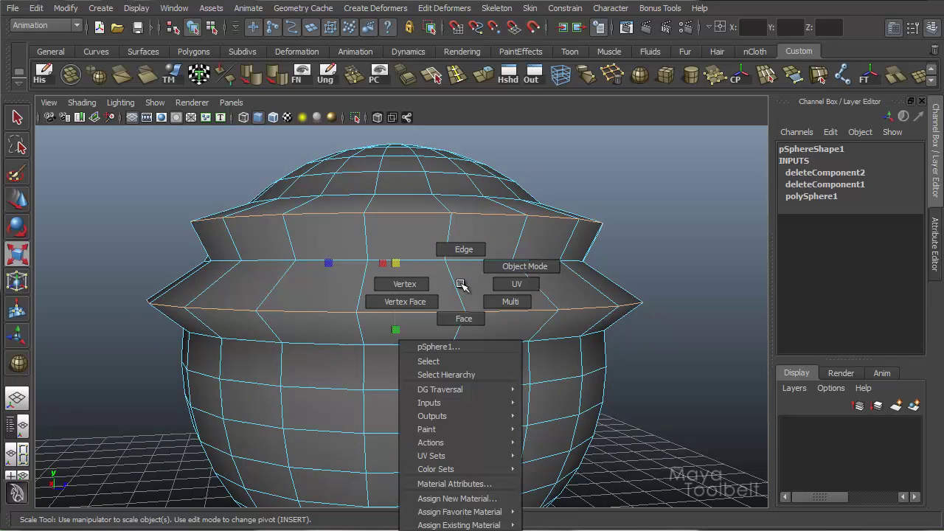
pyautogui.moveTo(461, 289); pyautogui.dragTo(464, 320, button='right')
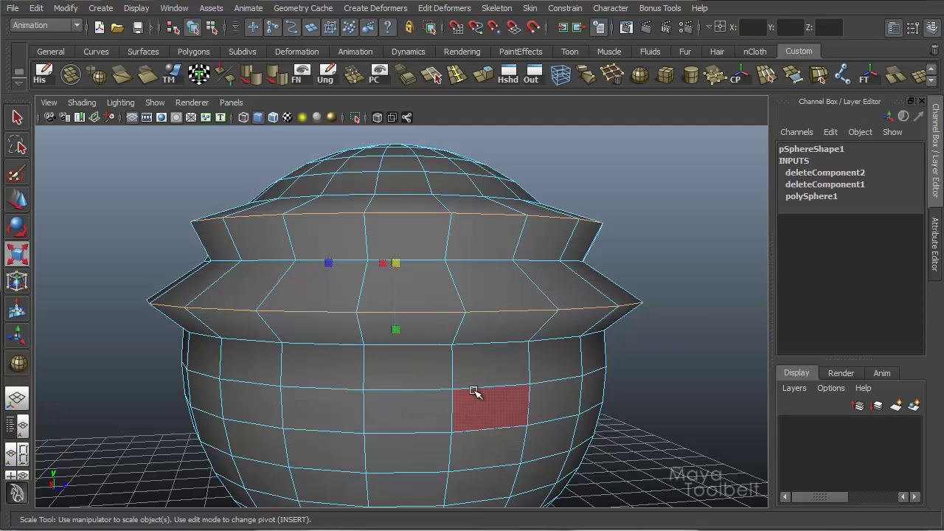
pyautogui.keyDown('alt'); pyautogui.moveTo(405, 241); pyautogui.dragTo(469, 267); pyautogui.keyUp('alt')
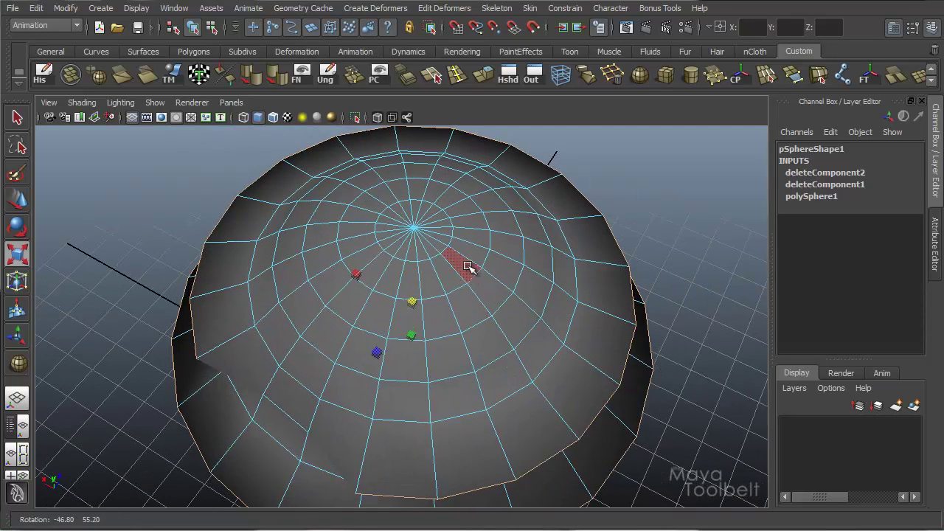
pyautogui.keyDown('alt'); pyautogui.moveTo(473, 374); pyautogui.dragTo(442, 332); pyautogui.keyUp('alt')
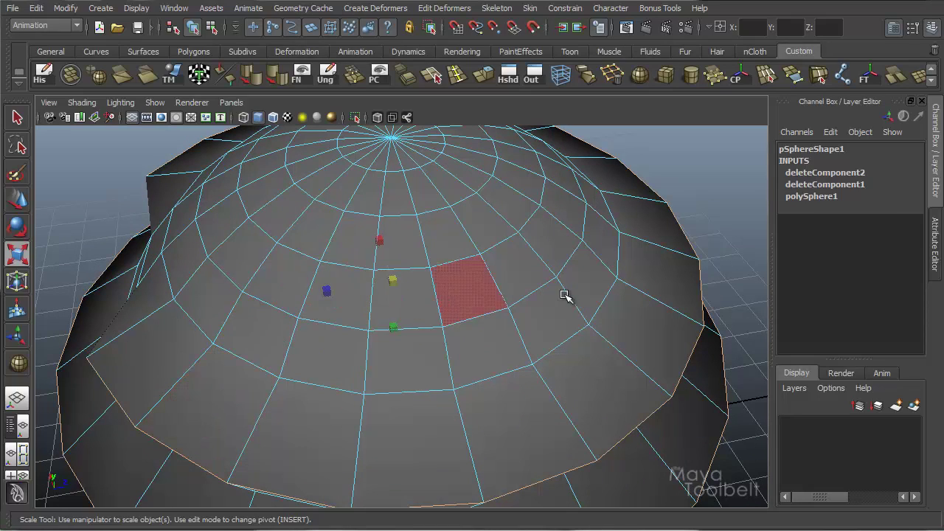
pyautogui.click(488, 347)
pyautogui.keyDown('alt'); pyautogui.moveTo(617, 325); pyautogui.dragTo(467, 248); pyautogui.keyUp('alt')
pyautogui.press('w')
pyautogui.moveTo(232, 221)
pyautogui.mouseDown()
pyautogui.moveTo(204, 238)
pyautogui.moveTo(288, 236)
pyautogui.moveTo(185, 211)
pyautogui.moveTo(277, 243)
pyautogui.moveTo(243, 225)
pyautogui.mouseUp()
# Scale the moved dome face and clear the selection.
pyautogui.keyDown('alt'); pyautogui.moveTo(207, 225); pyautogui.dragTo(348, 276, button='middle'); pyautogui.keyUp('alt')
pyautogui.keyDown('alt'); pyautogui.moveTo(347, 276); pyautogui.dragTo(320, 225); pyautogui.keyUp('alt')
pyautogui.keyDown('alt'); pyautogui.moveTo(315, 225); pyautogui.dragTo(298, 287, button='middle'); pyautogui.keyUp('alt')
pyautogui.keyDown('alt'); pyautogui.moveTo(346, 272); pyautogui.dragTo(375, 263, button='right'); pyautogui.keyUp('alt')
pyautogui.keyDown('alt'); pyautogui.moveTo(375, 264); pyautogui.dragTo(400, 272); pyautogui.keyUp('alt')
pyautogui.press('r')
pyautogui.moveTo(458, 230); pyautogui.dragTo(445, 256, button='middle')
pyautogui.keyDown('alt'); pyautogui.moveTo(502, 299); pyautogui.dragTo(621, 270); pyautogui.keyUp('alt')
pyautogui.keyDown('alt'); pyautogui.moveTo(622, 269); pyautogui.dragTo(584, 293, button='right'); pyautogui.keyUp('alt')
pyautogui.keyDown('alt'); pyautogui.moveTo(583, 293); pyautogui.dragTo(742, 273); pyautogui.keyUp('alt')
pyautogui.click(748, 274)
# Select a large block of faces across the two flared ridges with a selection box and check its extent.
pyautogui.keyDown('alt'); pyautogui.moveTo(649, 347); pyautogui.dragTo(671, 320); pyautogui.keyUp('alt')
pyautogui.keyDown('alt'); pyautogui.moveTo(517, 251); pyautogui.dragTo(466, 251, button='middle'); pyautogui.keyUp('alt')
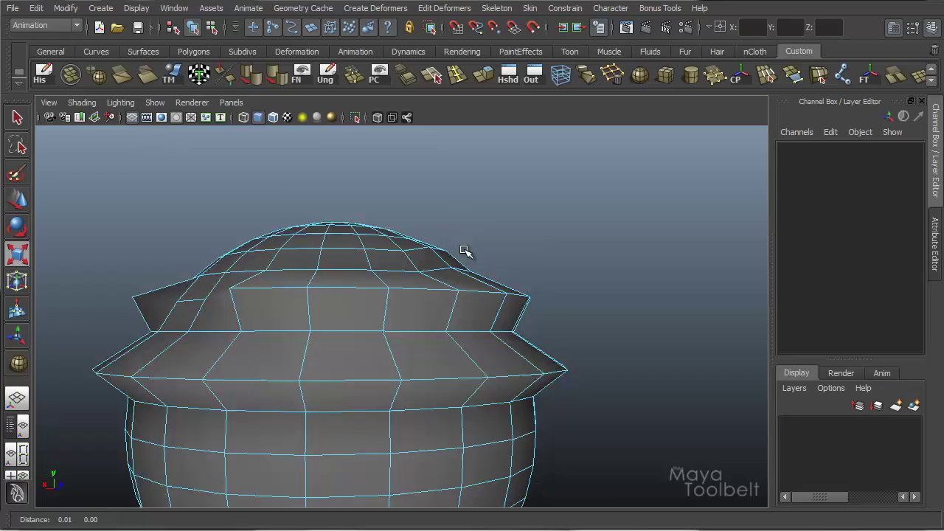
pyautogui.keyDown('alt'); pyautogui.moveTo(466, 250); pyautogui.dragTo(491, 253, button='right'); pyautogui.keyUp('alt')
pyautogui.keyDown('alt'); pyautogui.moveTo(492, 254); pyautogui.dragTo(465, 295); pyautogui.keyUp('alt')
pyautogui.moveTo(523, 222); pyautogui.dragTo(275, 418)
pyautogui.moveTo(535, 184); pyautogui.dragTo(282, 375)
pyautogui.keyDown('alt'); pyautogui.moveTo(576, 318); pyautogui.dragTo(624, 320); pyautogui.keyUp('alt')
pyautogui.keyDown('alt'); pyautogui.moveTo(298, 333); pyautogui.dragTo(371, 228, button='right'); pyautogui.keyUp('alt')
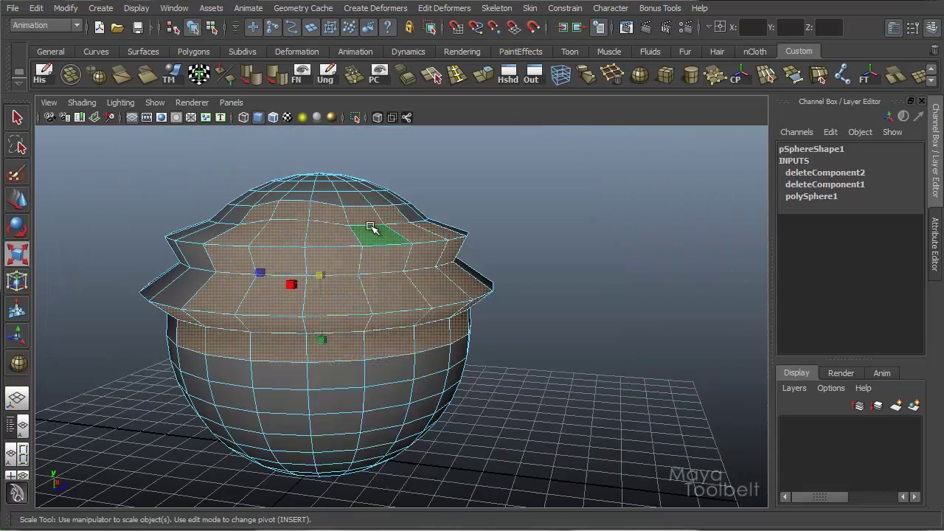
# Return to object mode and select the whole sphere object.
pyautogui.rightClick(371, 228)
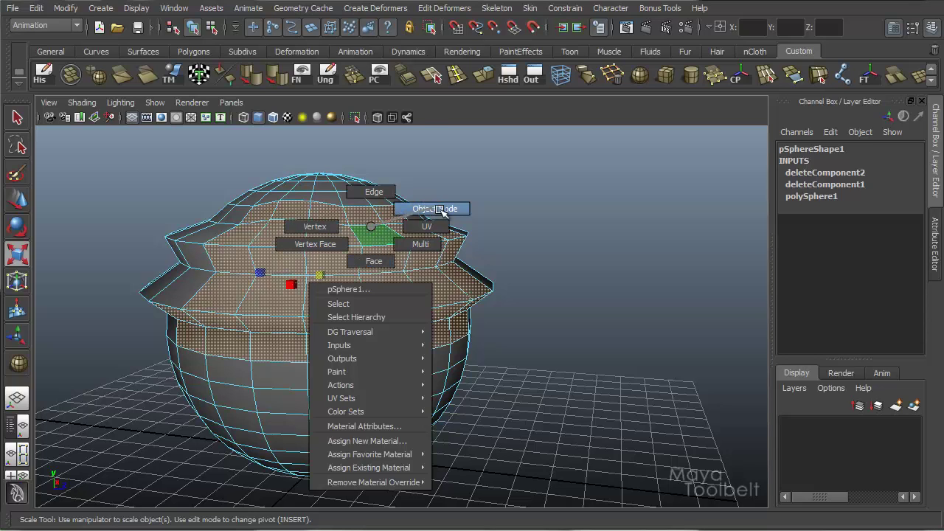
pyautogui.moveTo(420, 210); pyautogui.dragTo(424, 209, button='right')
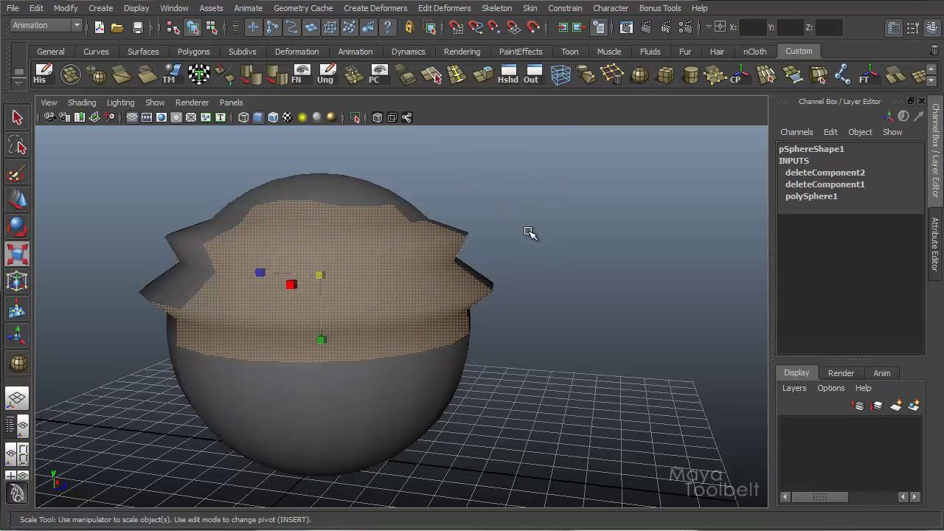
pyautogui.click(465, 279)
pyautogui.keyDown('alt'); pyautogui.moveTo(542, 271); pyautogui.dragTo(509, 304); pyautogui.keyUp('alt')
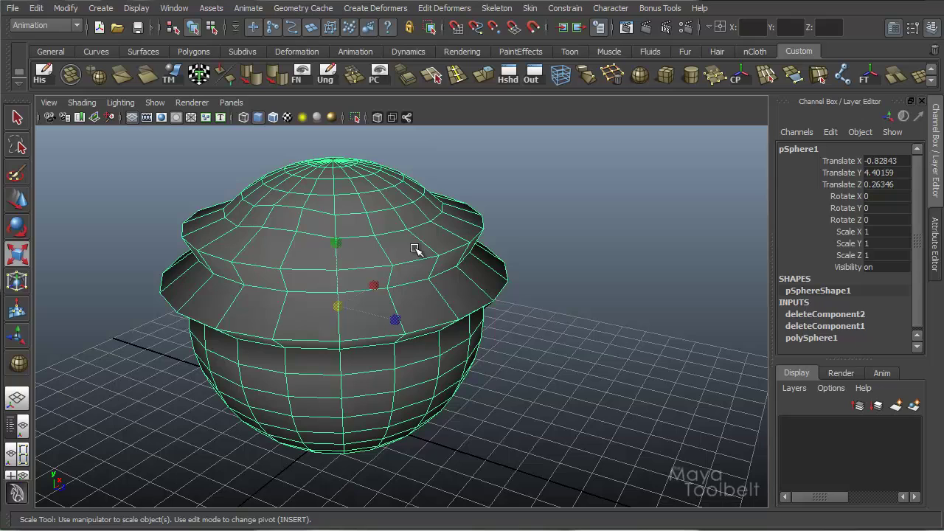
# Switch the sphere to Vertex Face component selection and activate the Scale tool.
pyautogui.rightClick(367, 217)
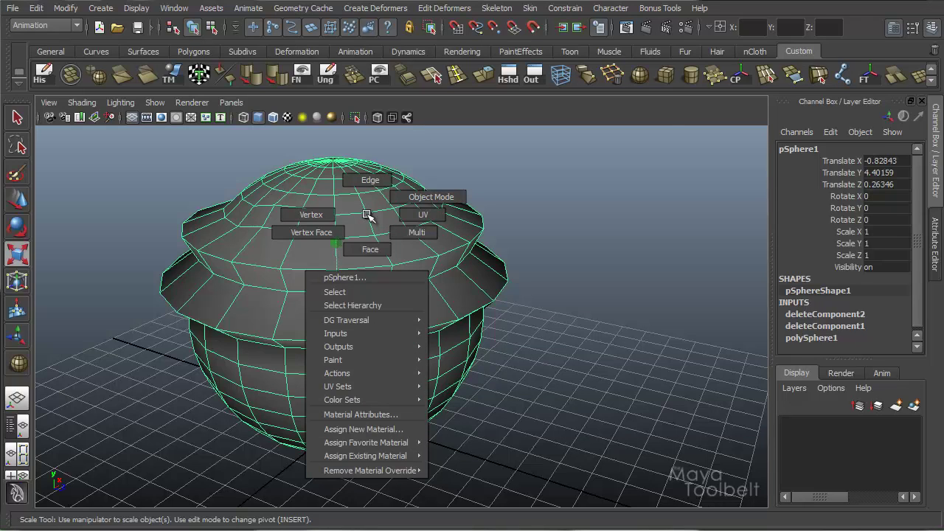
pyautogui.click(317, 233)
pyautogui.keyDown('alt'); pyautogui.moveTo(432, 270); pyautogui.dragTo(390, 285); pyautogui.keyUp('alt')
pyautogui.keyDown('alt'); pyautogui.moveTo(453, 316); pyautogui.dragTo(416, 235); pyautogui.keyUp('alt')
pyautogui.press('r')
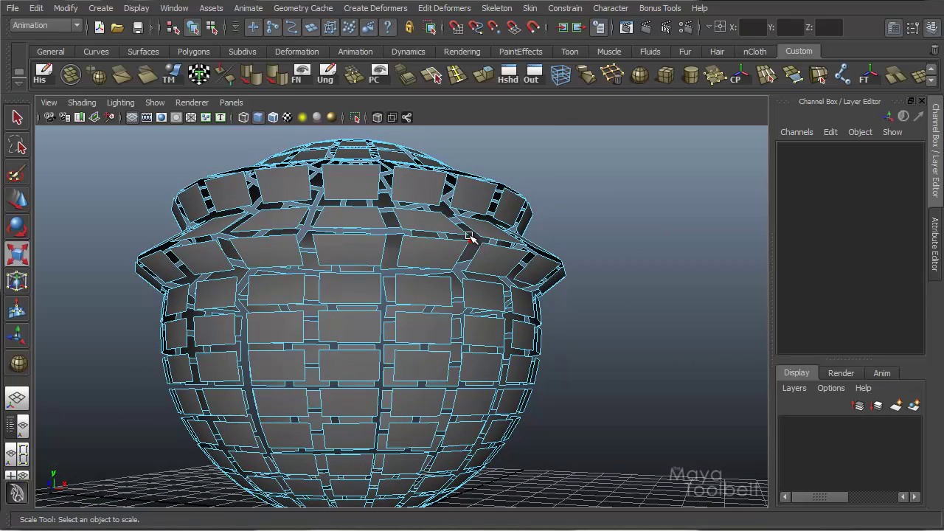
# Select individual vertex faces around the lower flared ridge, activate the Move tool, and examine the separated face corners from several angles.
pyautogui.click(470, 234)
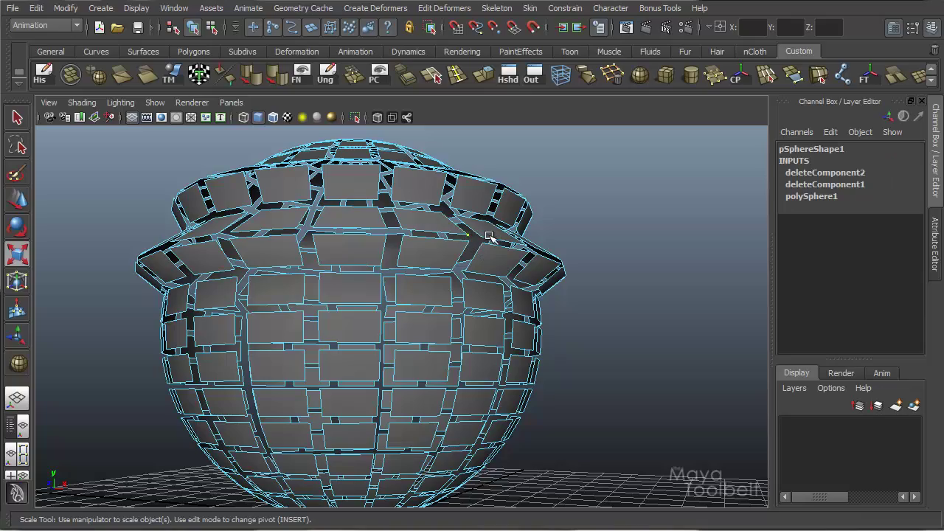
pyautogui.click(537, 262)
pyautogui.keyDown('alt'); pyautogui.moveTo(536, 262); pyautogui.dragTo(436, 314); pyautogui.keyUp('alt')
pyautogui.click(406, 239)
pyautogui.press('w')
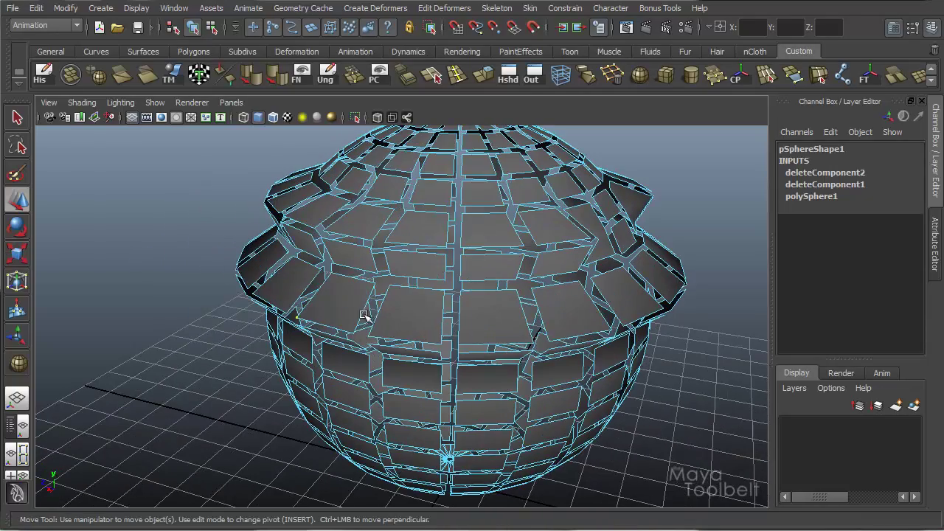
pyautogui.keyDown('alt'); pyautogui.moveTo(363, 316); pyautogui.dragTo(304, 301); pyautogui.keyUp('alt')
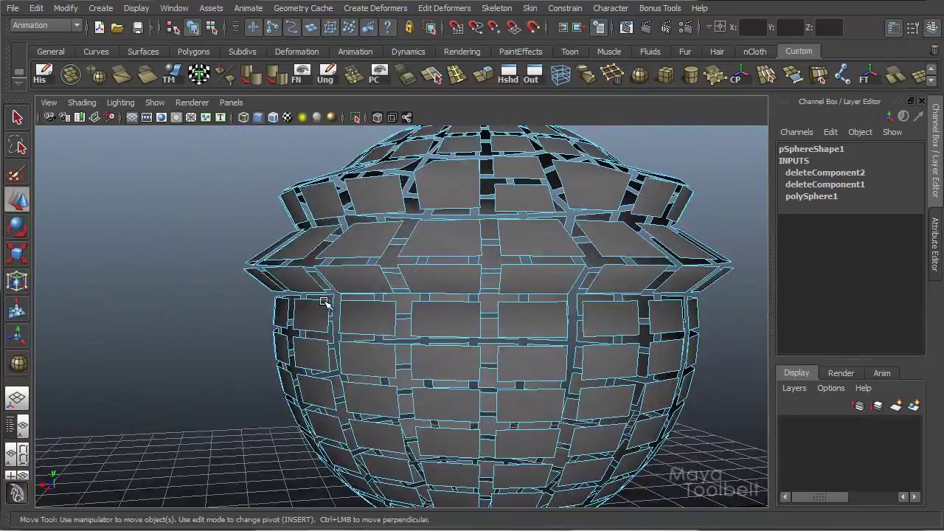
pyautogui.keyDown('alt'); pyautogui.moveTo(502, 297); pyautogui.dragTo(660, 320); pyautogui.keyUp('alt')
pyautogui.moveTo(489, 300)
pyautogui.keyDown('alt'); pyautogui.mouseDown()
pyautogui.moveTo(455, 294)
pyautogui.moveTo(473, 298)
pyautogui.mouseUp(); pyautogui.keyUp('alt')
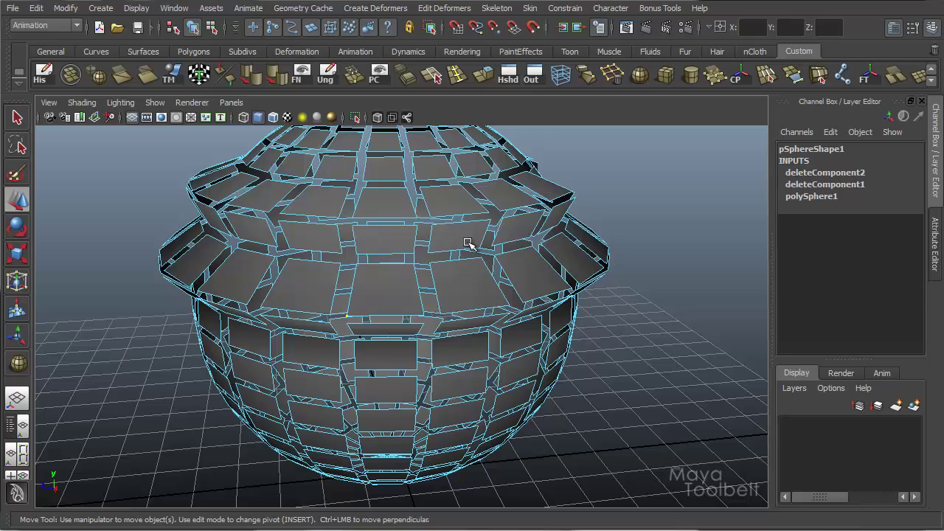
pyautogui.keyDown('alt'); pyautogui.moveTo(424, 285); pyautogui.dragTo(415, 328); pyautogui.keyUp('alt')
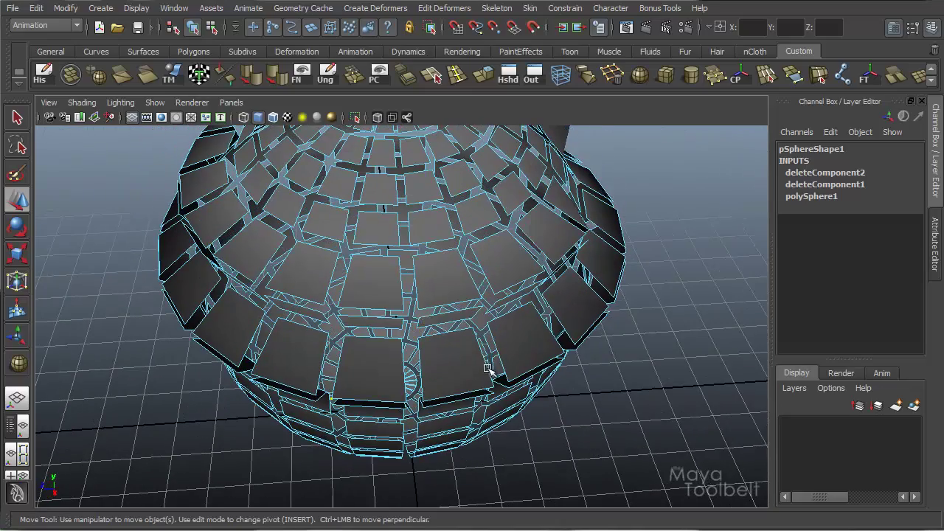
pyautogui.keyDown('alt'); pyautogui.moveTo(487, 369); pyautogui.dragTo(480, 303); pyautogui.keyUp('alt')
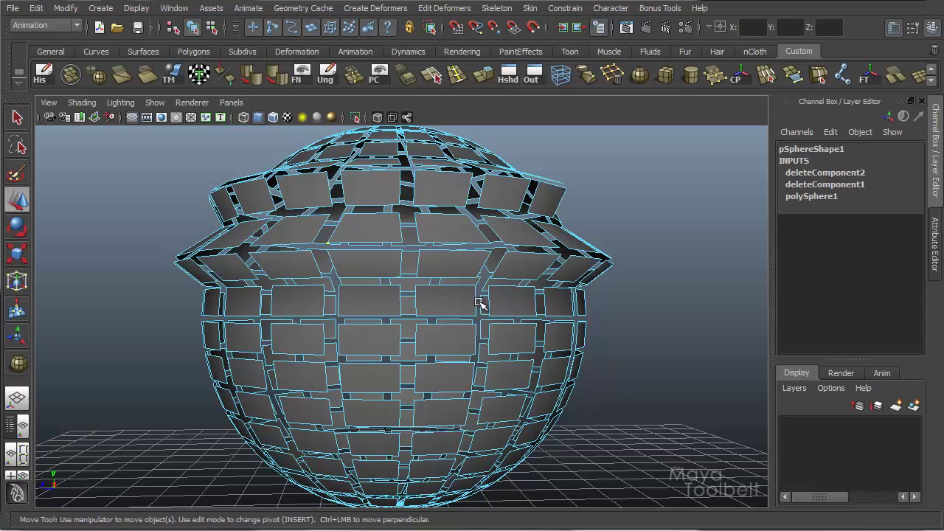
pyautogui.moveTo(464, 296)
pyautogui.keyDown('alt'); pyautogui.mouseDown()
pyautogui.moveTo(493, 305)
pyautogui.moveTo(464, 289)
pyautogui.mouseUp(); pyautogui.keyUp('alt')
# Leave Vertex Face selection for object mode and switch the sphere to Multi component selection.
pyautogui.rightClick(464, 289)
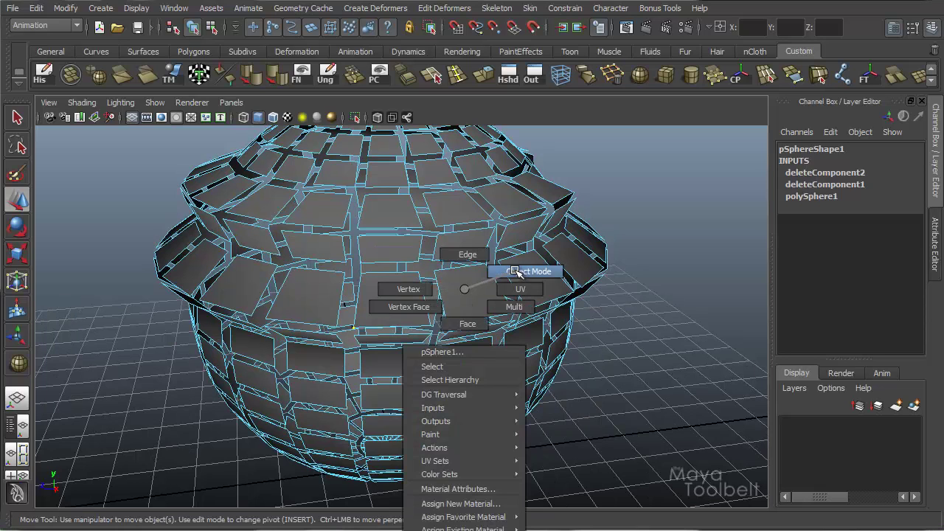
pyautogui.moveTo(515, 271); pyautogui.dragTo(516, 272, button='right')
pyautogui.keyDown('alt'); pyautogui.moveTo(609, 315); pyautogui.dragTo(572, 275); pyautogui.keyUp('alt')
pyautogui.rightClick(432, 252)
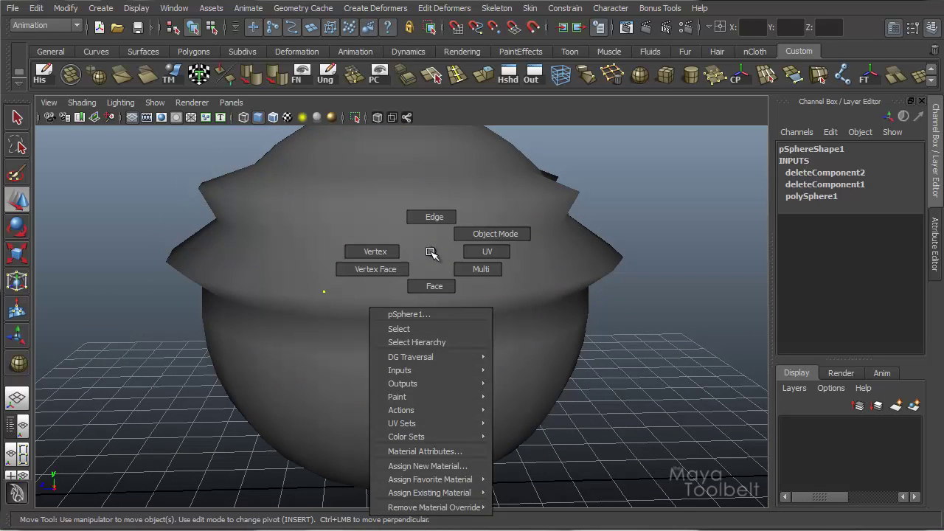
pyautogui.click(477, 269)
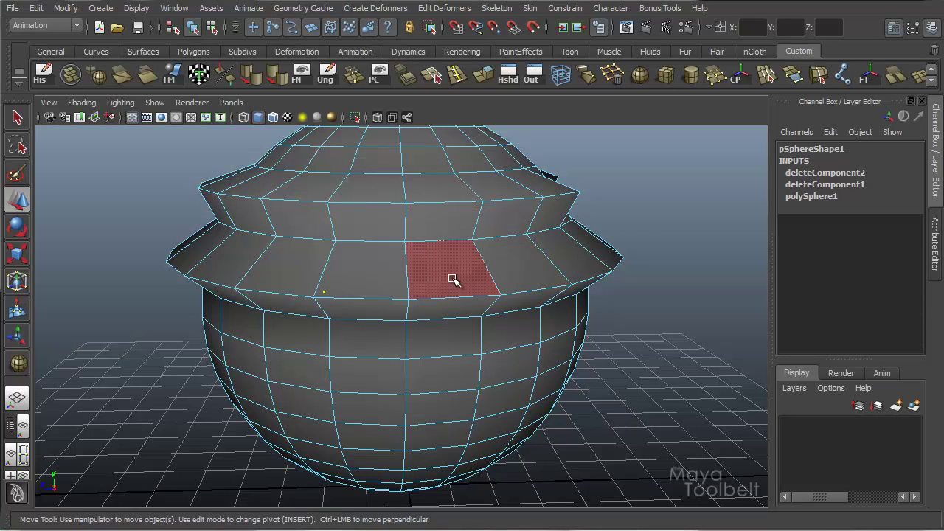
# Select a vertex, a face and an edge one after another around the band between the two flared ridges.
pyautogui.click(335, 242)
pyautogui.click(369, 230)
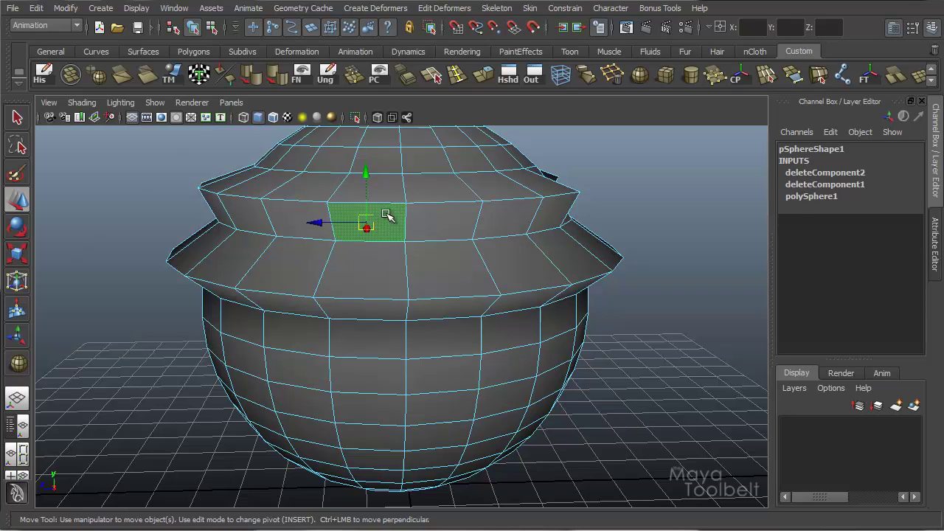
pyautogui.click(389, 206)
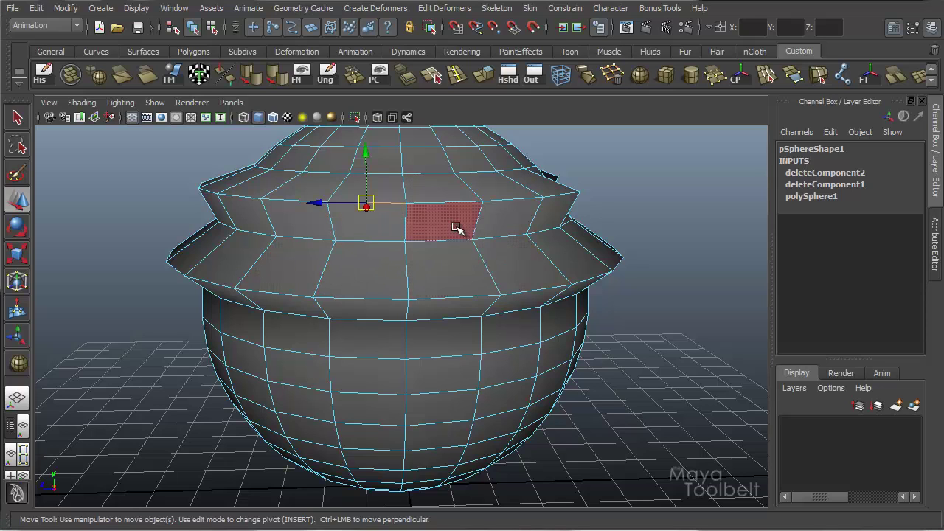
pyautogui.moveTo(437, 214); pyautogui.dragTo(478, 237, button='right')
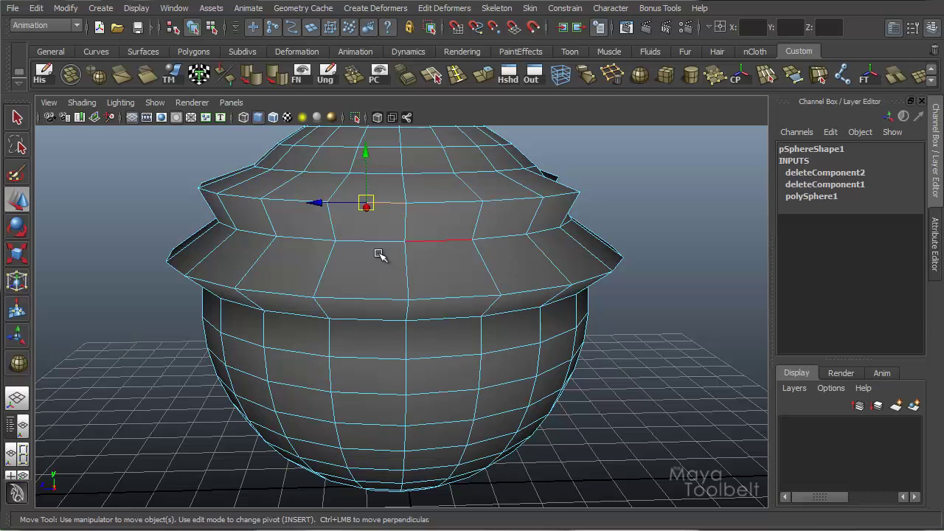
# Select three adjacent faces on the lower flared ridge together with two edges of the band above.
pyautogui.click(356, 266)
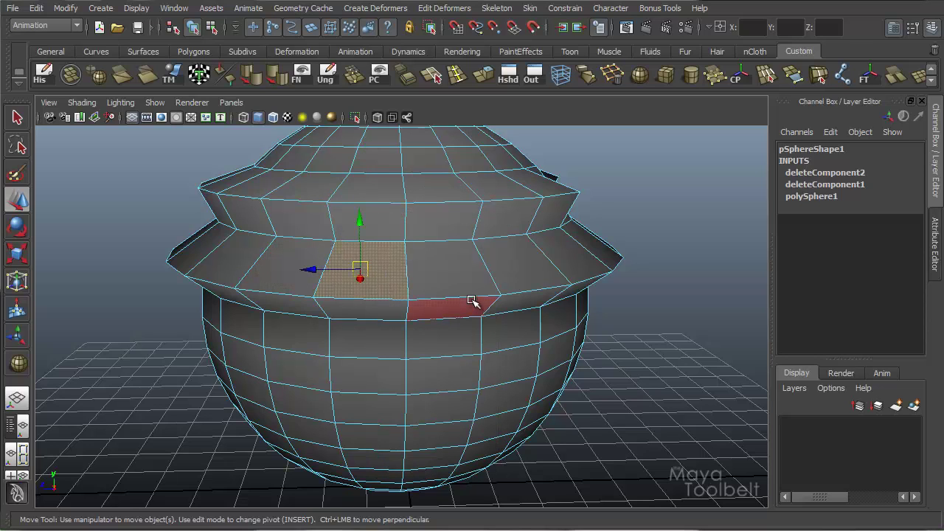
pyautogui.keyDown('shift'); pyautogui.click(417, 266); pyautogui.keyUp('shift')
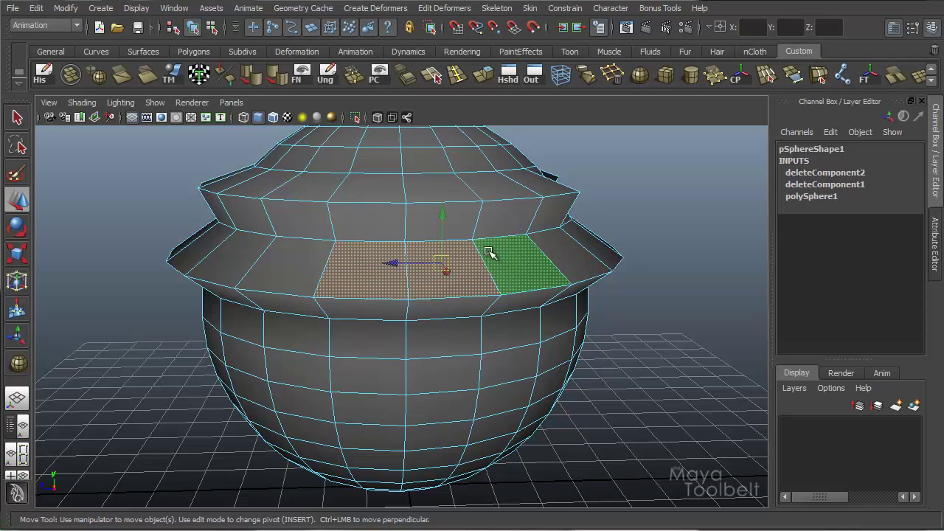
pyautogui.keyDown('shift'); pyautogui.click(476, 216); pyautogui.keyUp('shift')
pyautogui.keyDown('shift'); pyautogui.click(467, 203); pyautogui.keyUp('shift')
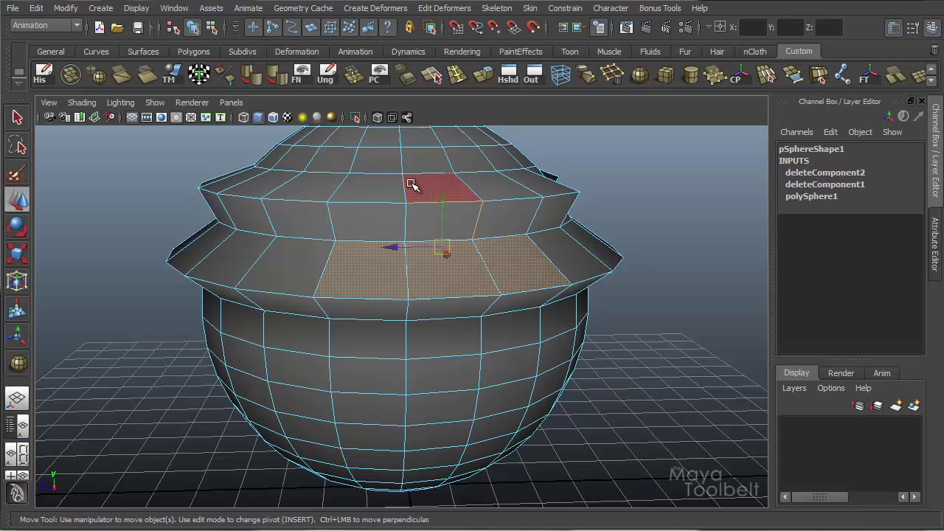
# Add an edge and three vertices above the upper ridge to the mixed selection, then try moving it freely and undo the move.
pyautogui.keyDown('shift'); pyautogui.click(405, 187); pyautogui.keyUp('shift')
pyautogui.keyDown('shift'); pyautogui.click(350, 172); pyautogui.keyUp('shift')
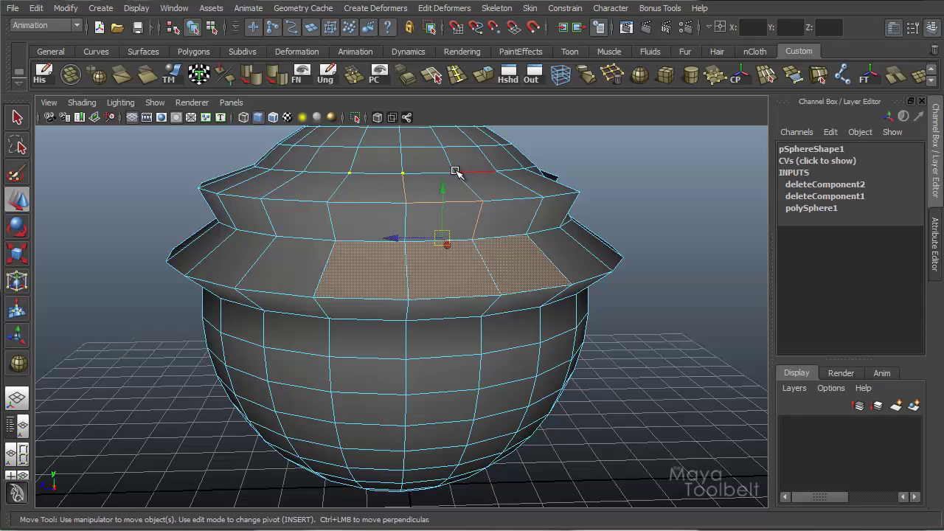
pyautogui.keyDown('alt'); pyautogui.moveTo(526, 310); pyautogui.dragTo(443, 349); pyautogui.keyUp('alt')
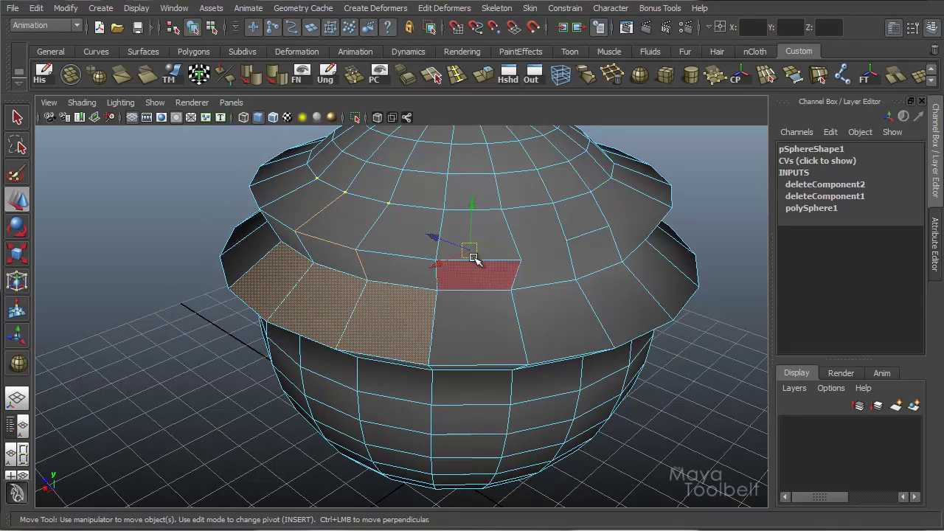
pyautogui.moveTo(469, 247)
pyautogui.mouseDown()
pyautogui.moveTo(451, 270)
pyautogui.moveTo(475, 241)
pyautogui.moveTo(447, 244)
pyautogui.moveTo(480, 257)
pyautogui.moveTo(443, 246)
pyautogui.moveTo(484, 249)
pyautogui.mouseUp()
pyautogui.hotkey('ctrl', 'z')
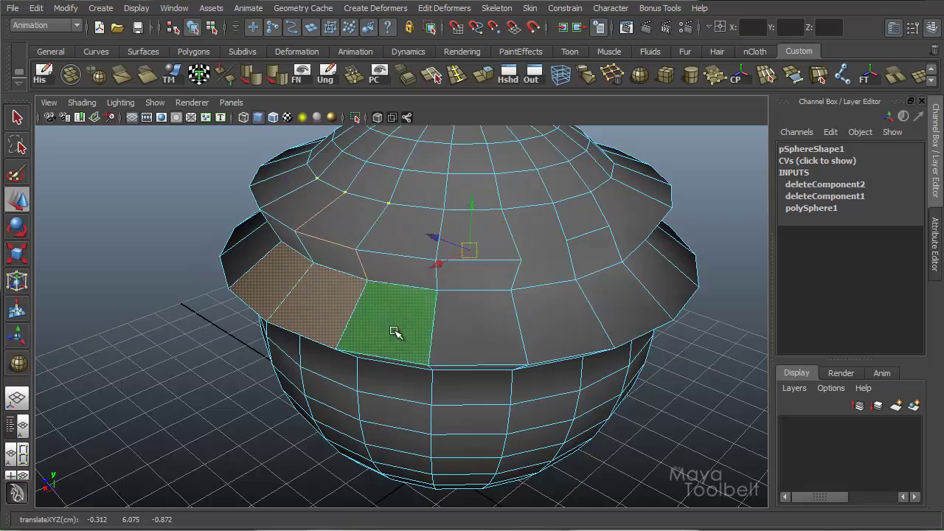
# Switch the sphere to UV component selection, select a UV on the upper ridge, and examine it from several angles.
pyautogui.keyDown('alt'); pyautogui.moveTo(394, 332); pyautogui.dragTo(506, 289); pyautogui.keyUp('alt')
pyautogui.rightClick(478, 267)
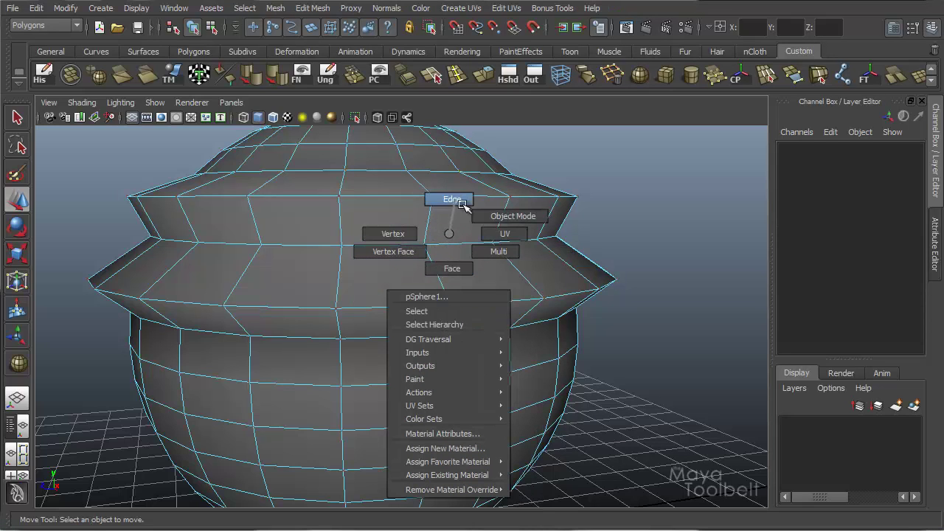
pyautogui.click(521, 235)
pyautogui.click(578, 197)
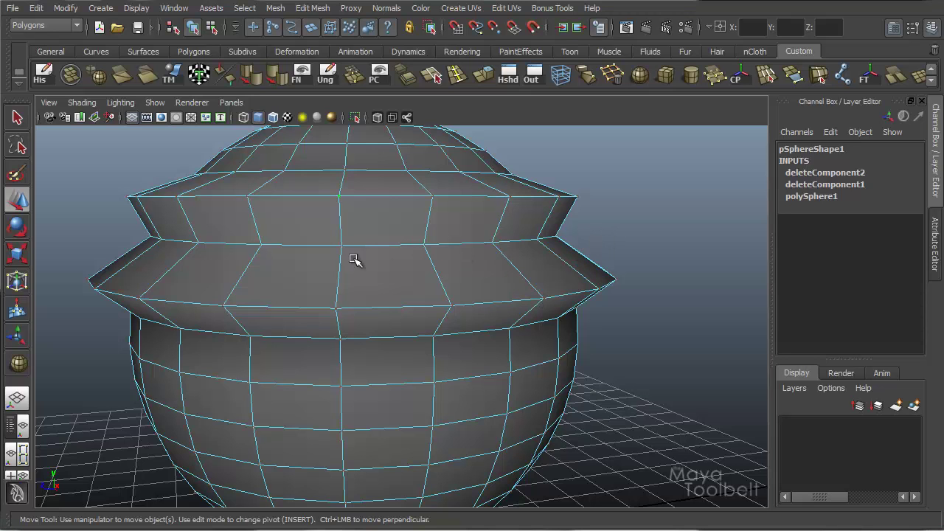
pyautogui.keyDown('alt'); pyautogui.moveTo(479, 307); pyautogui.dragTo(441, 299); pyautogui.keyUp('alt')
pyautogui.keyDown('alt'); pyautogui.moveTo(530, 290); pyautogui.dragTo(458, 291); pyautogui.keyUp('alt')
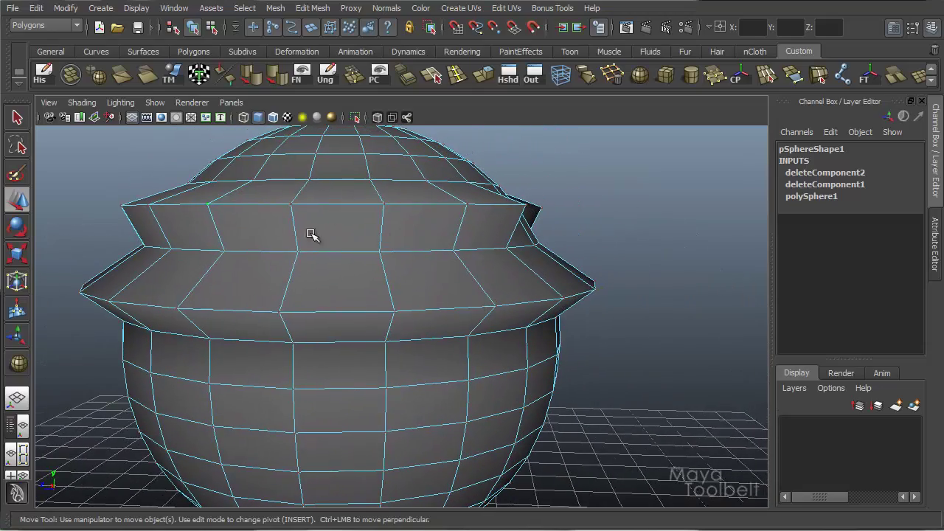
pyautogui.keyDown('alt'); pyautogui.moveTo(364, 255); pyautogui.dragTo(461, 291); pyautogui.keyUp('alt')
pyautogui.keyDown('alt'); pyautogui.moveTo(461, 291); pyautogui.dragTo(273, 274, button='right'); pyautogui.keyUp('alt')
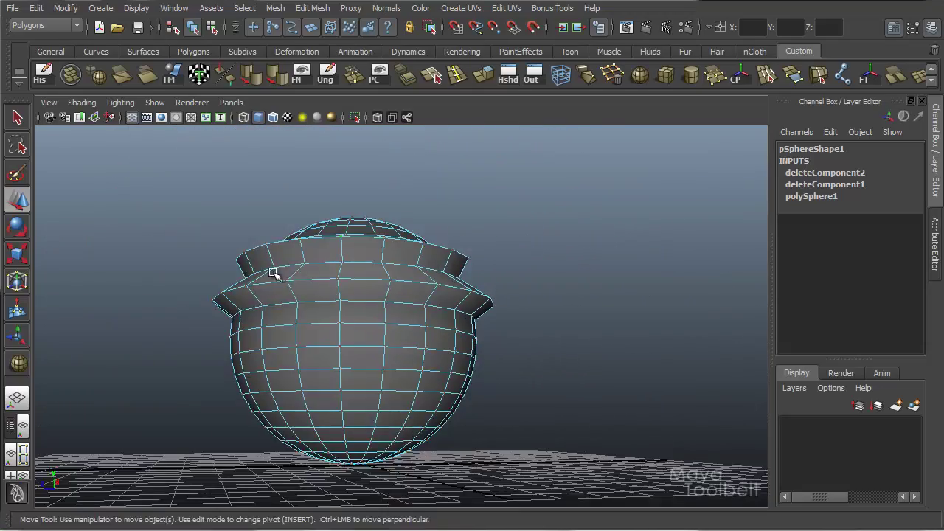
pyautogui.keyDown('alt'); pyautogui.moveTo(273, 274); pyautogui.dragTo(418, 255); pyautogui.keyUp('alt')
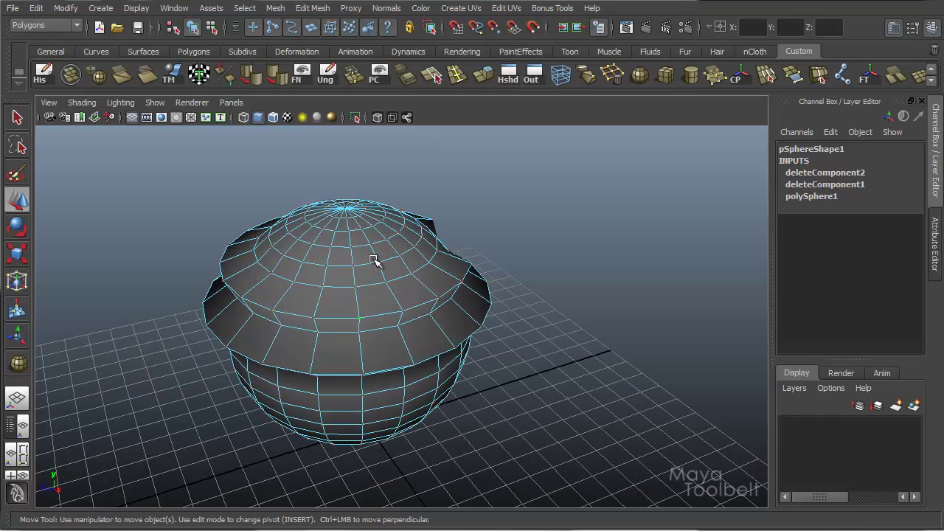
pyautogui.keyDown('alt'); pyautogui.moveTo(320, 291); pyautogui.dragTo(266, 259); pyautogui.keyUp('alt')
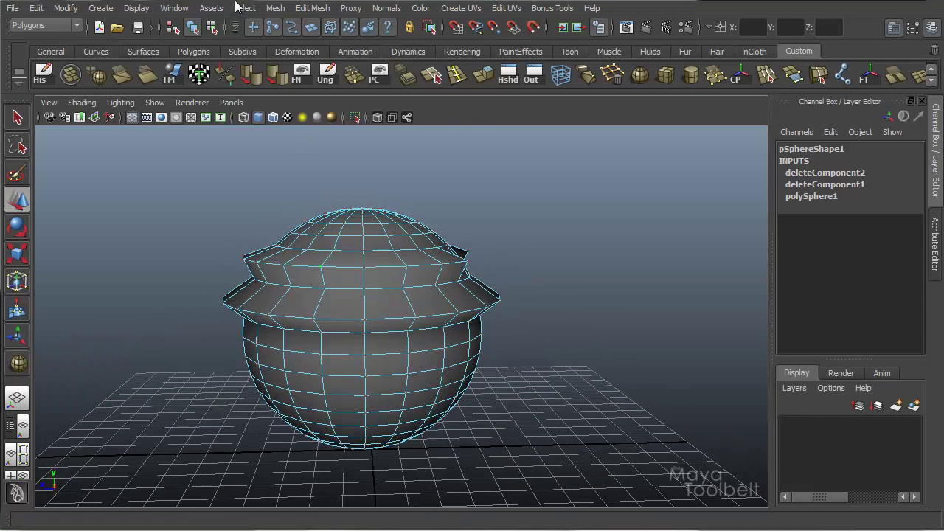
# Open the UV Texture Editor and arrange it beside the sphere so the whole UV layout and the model are both visible.
pyautogui.click(174, 8)
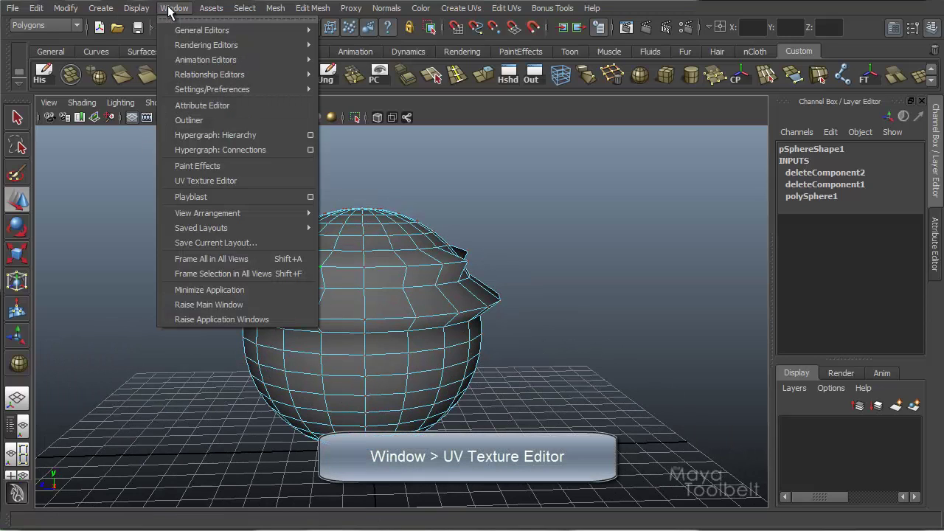
pyautogui.click(210, 181)
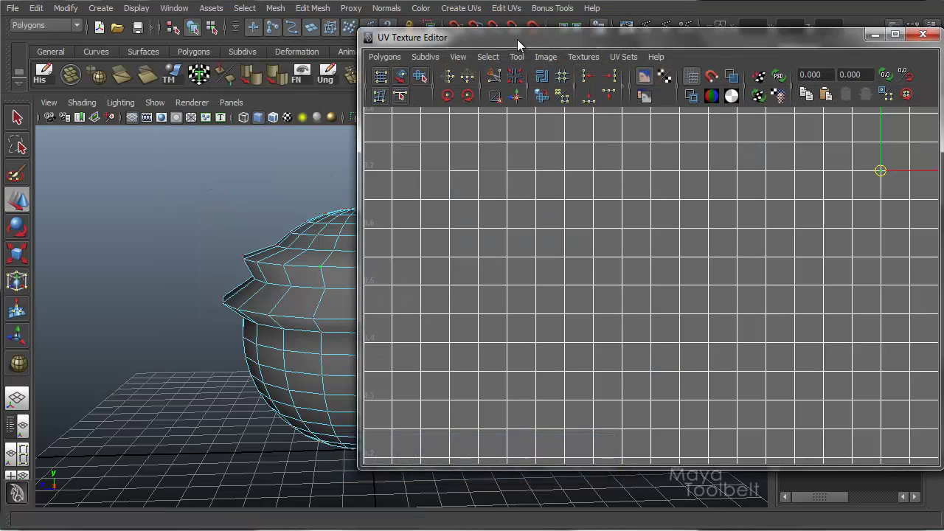
pyautogui.moveTo(517, 46); pyautogui.dragTo(455, 51)
pyautogui.scroll(-5, 671, 253)
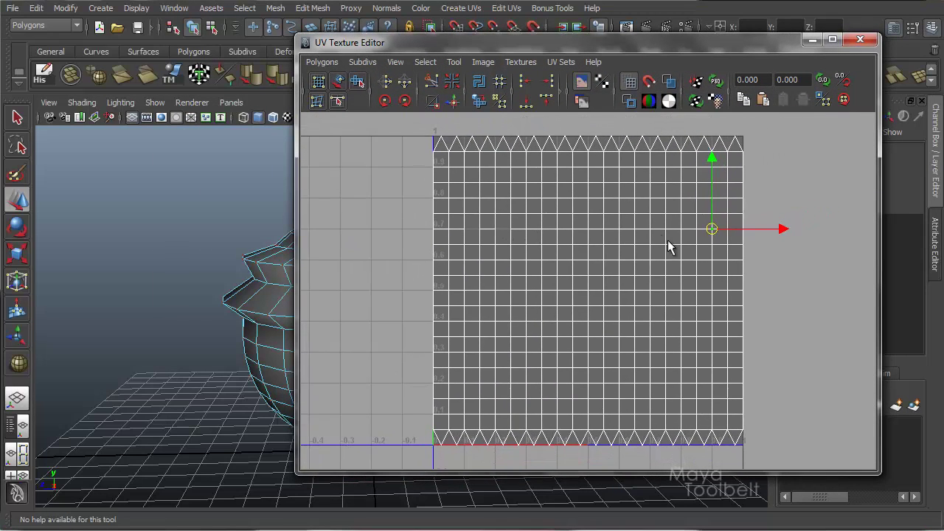
pyautogui.keyDown('alt'); pyautogui.moveTo(668, 247); pyautogui.dragTo(603, 242, button='right'); pyautogui.keyUp('alt')
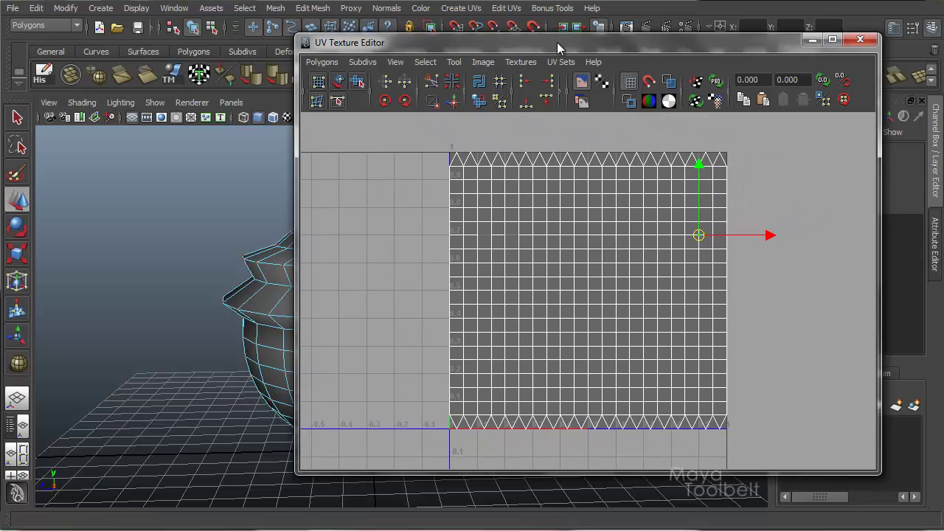
pyautogui.moveTo(557, 42); pyautogui.dragTo(603, 26)
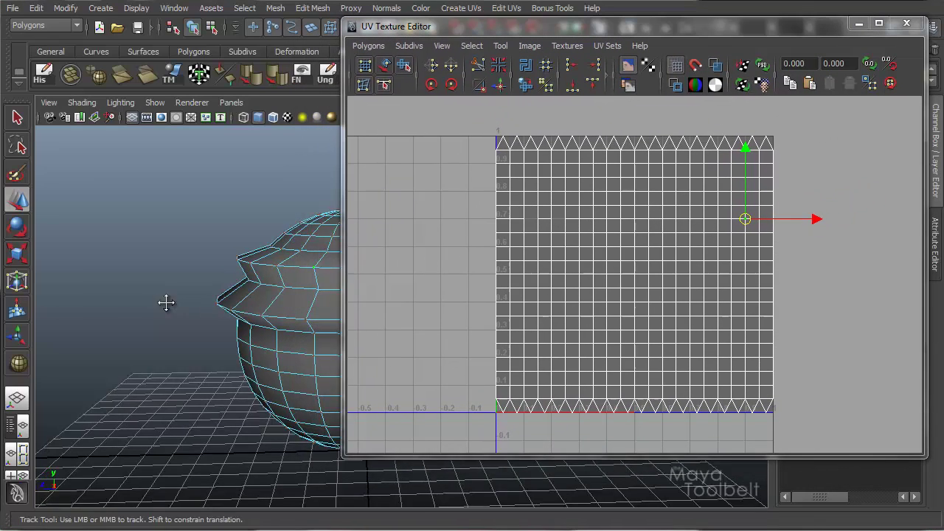
pyautogui.keyDown('alt'); pyautogui.moveTo(165, 303); pyautogui.dragTo(74, 303, button='middle'); pyautogui.keyUp('alt')
pyautogui.keyDown('alt'); pyautogui.moveTo(280, 291); pyautogui.dragTo(197, 253, button='middle'); pyautogui.keyUp('alt')
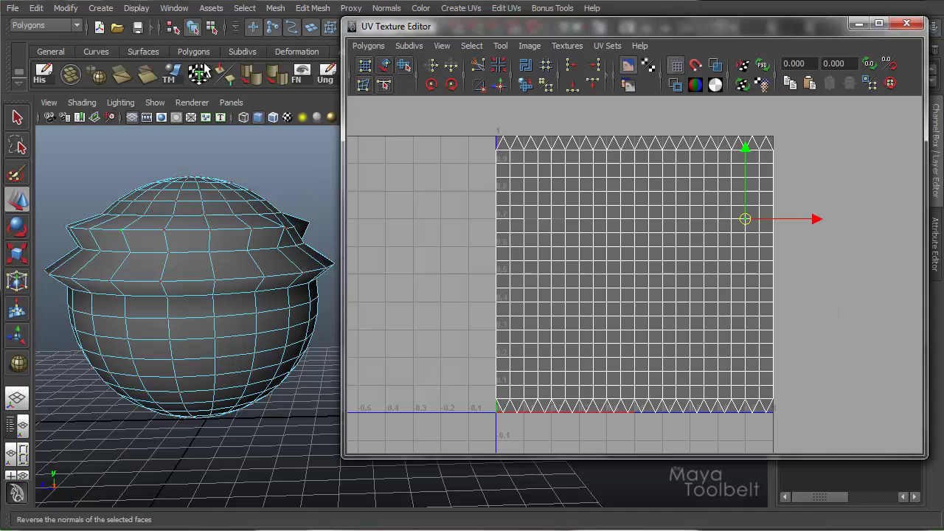
# Return the sphere to object mode, then deselect and reselect it to show its UV layout in the UV Texture Editor.
pyautogui.click(212, 26)
pyautogui.click(221, 219)
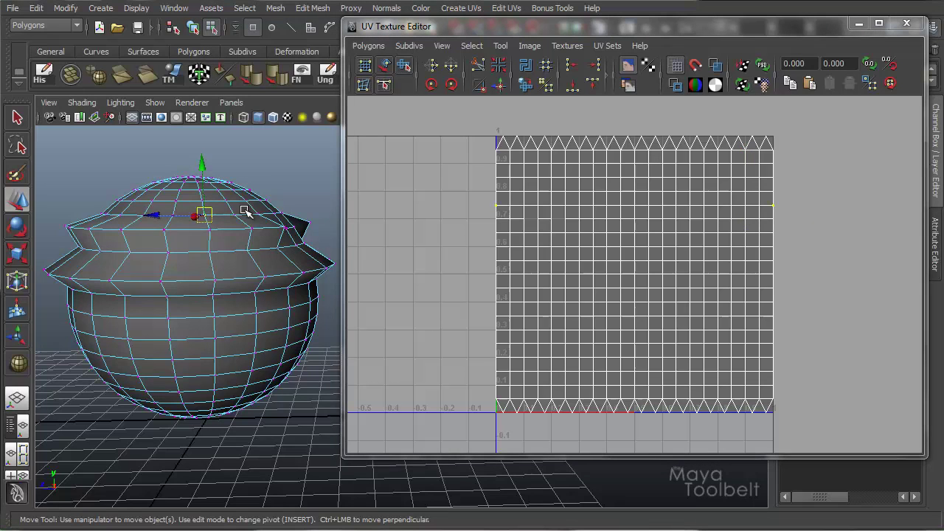
pyautogui.moveTo(246, 211); pyautogui.dragTo(298, 199, button='right')
pyautogui.click(244, 258)
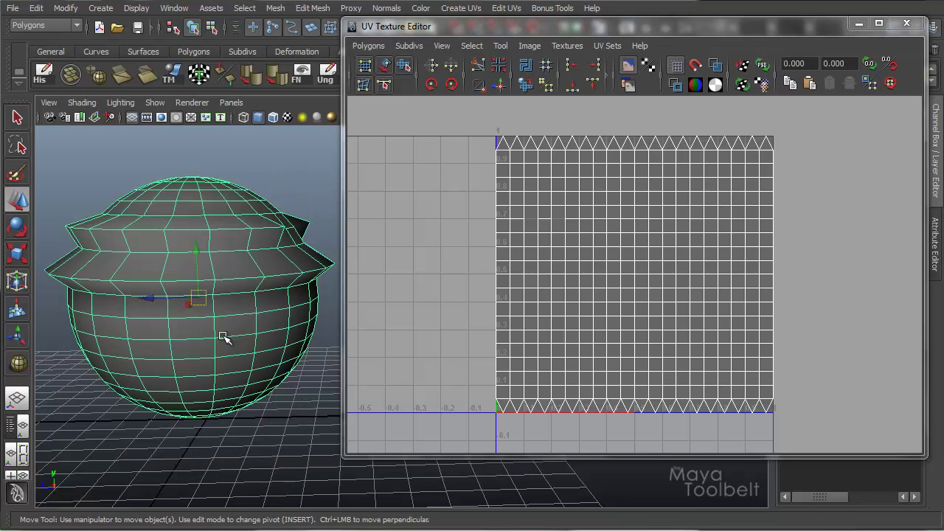
pyautogui.click(315, 185)
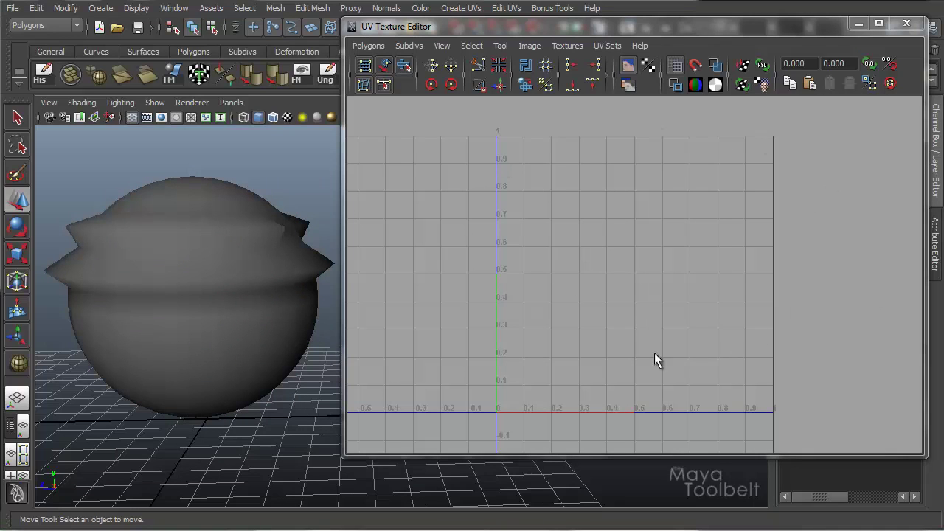
pyautogui.click(202, 224)
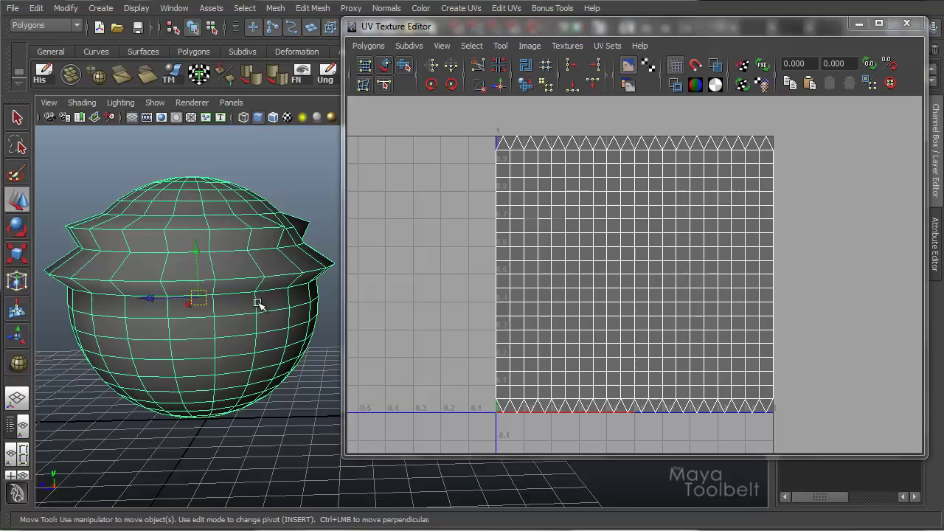
# Compare the missing edges on the sphere's upper ridge with the matching gaps in the UV layout.
pyautogui.keyDown('alt'); pyautogui.moveTo(261, 312); pyautogui.dragTo(133, 313); pyautogui.keyUp('alt')
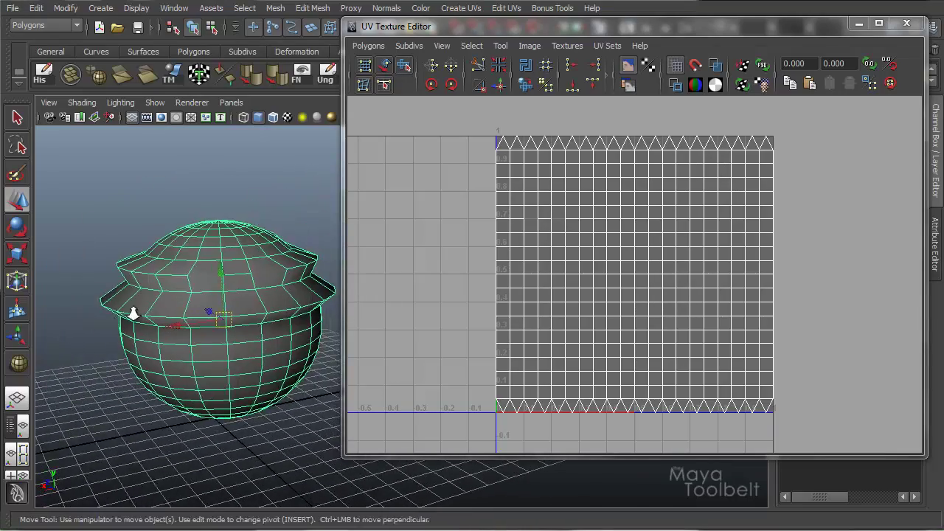
pyautogui.keyDown('alt'); pyautogui.moveTo(134, 313); pyautogui.dragTo(179, 249, button='right'); pyautogui.keyUp('alt')
pyautogui.keyDown('alt'); pyautogui.moveTo(179, 250); pyautogui.dragTo(203, 276, button='middle'); pyautogui.keyUp('alt')
pyautogui.keyDown('alt'); pyautogui.moveTo(202, 276); pyautogui.dragTo(247, 271, button='right'); pyautogui.keyUp('alt')
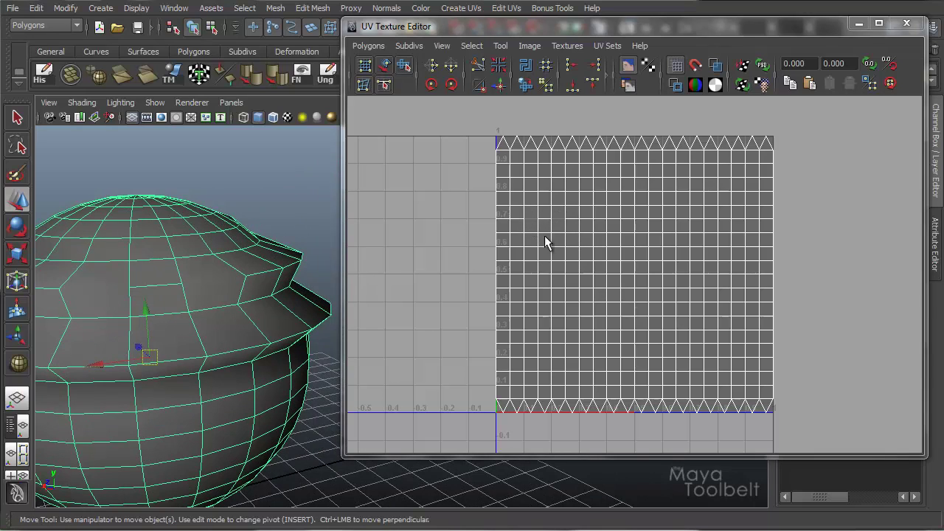
pyautogui.keyDown('alt'); pyautogui.moveTo(519, 231); pyautogui.dragTo(901, 316, button='right'); pyautogui.keyUp('alt')
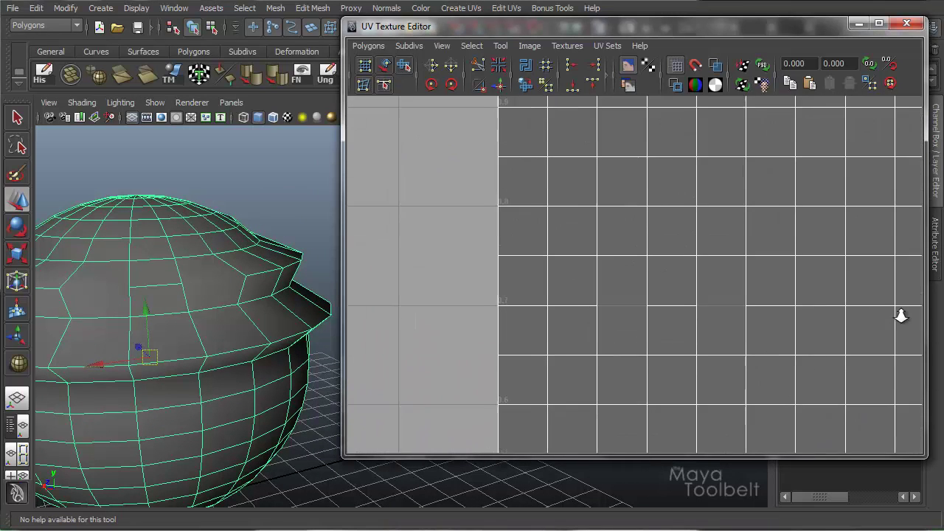
pyautogui.keyDown('alt'); pyautogui.moveTo(901, 316); pyautogui.dragTo(657, 274, button='middle'); pyautogui.keyUp('alt')
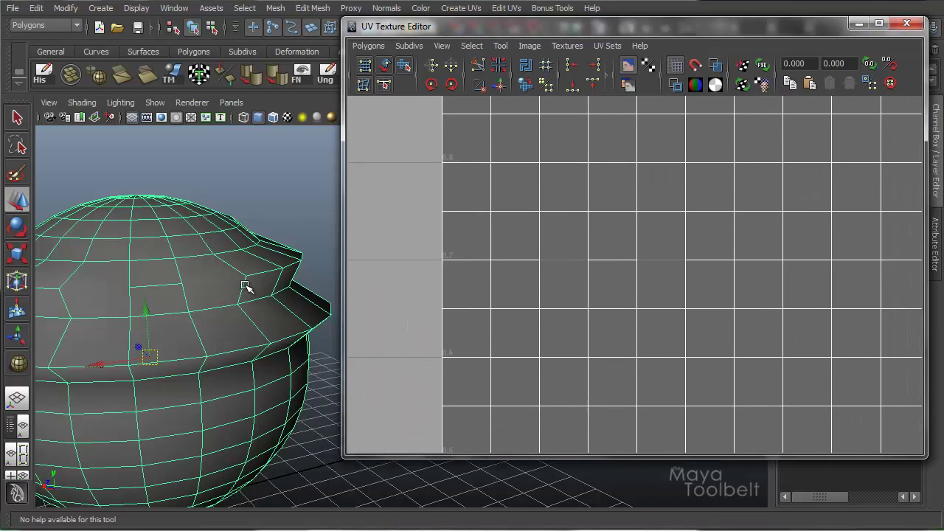
pyautogui.keyDown('alt'); pyautogui.moveTo(245, 285); pyautogui.dragTo(222, 285); pyautogui.keyUp('alt')
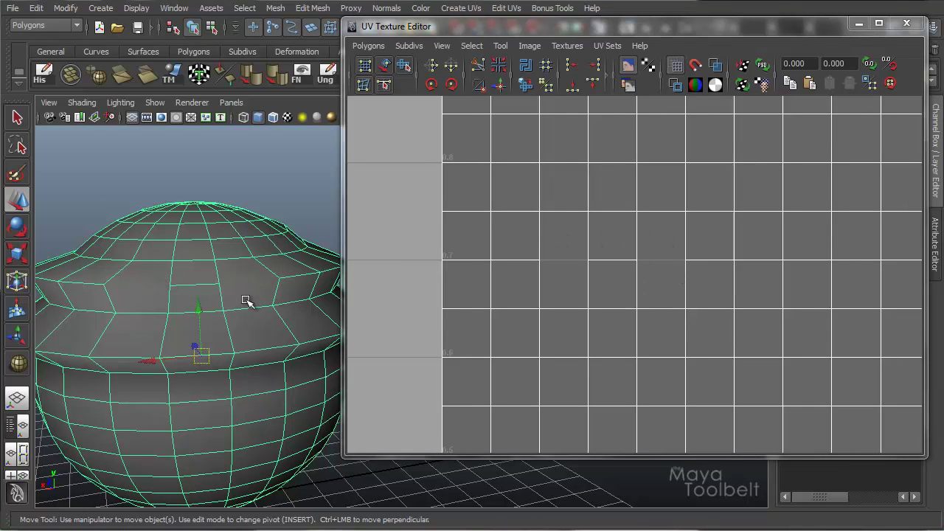
pyautogui.keyDown('alt'); pyautogui.moveTo(767, 268); pyautogui.dragTo(722, 244, button='middle'); pyautogui.keyUp('alt')
pyautogui.keyDown('alt'); pyautogui.moveTo(722, 245); pyautogui.dragTo(628, 241, button='right'); pyautogui.keyUp('alt')
# Select the UV at 0.150, 0.700 in the layout and move it freely off its grid intersection.
pyautogui.moveTo(552, 230); pyautogui.dragTo(613, 260)
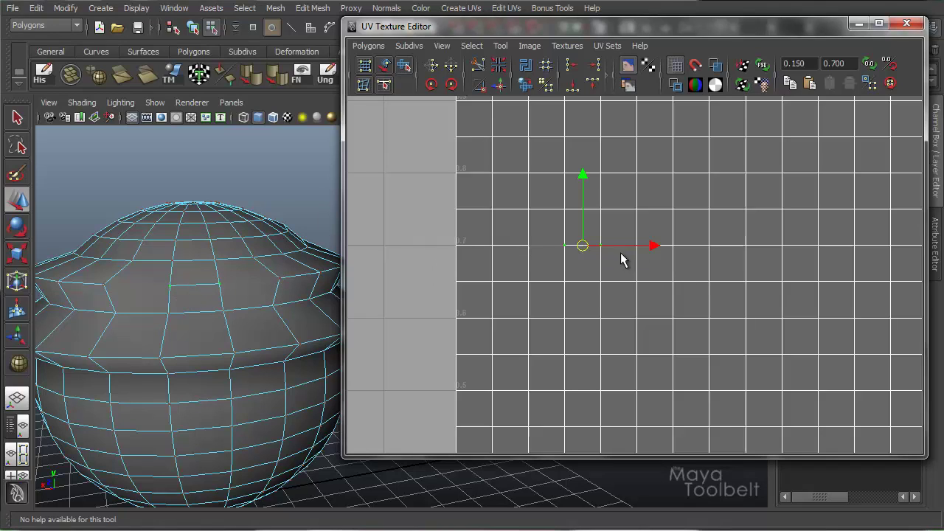
pyautogui.keyDown('alt'); pyautogui.moveTo(299, 346); pyautogui.dragTo(228, 188); pyautogui.keyUp('alt')
pyautogui.scroll(-3, 646, 273)
pyautogui.keyDown('alt'); pyautogui.moveTo(228, 188); pyautogui.dragTo(241, 224, button='middle'); pyautogui.keyUp('alt')
pyautogui.click(594, 265)
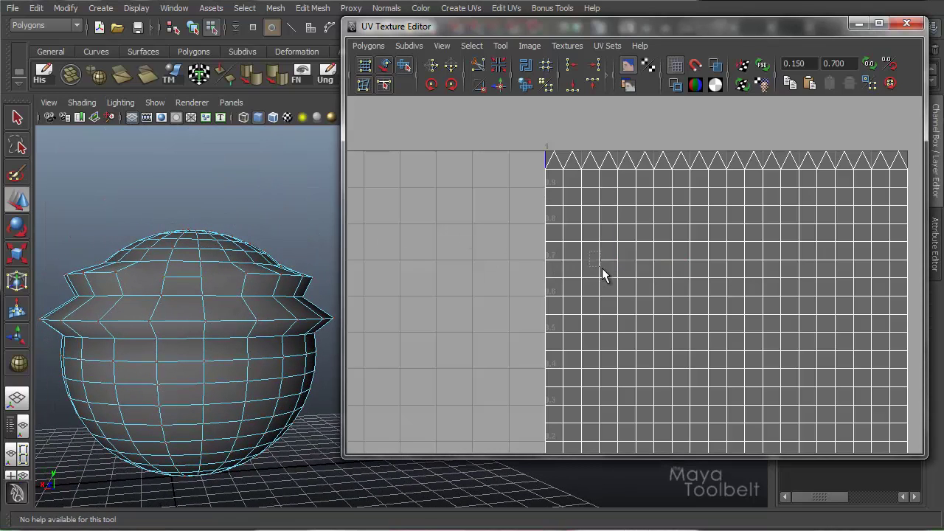
pyautogui.click(601, 266)
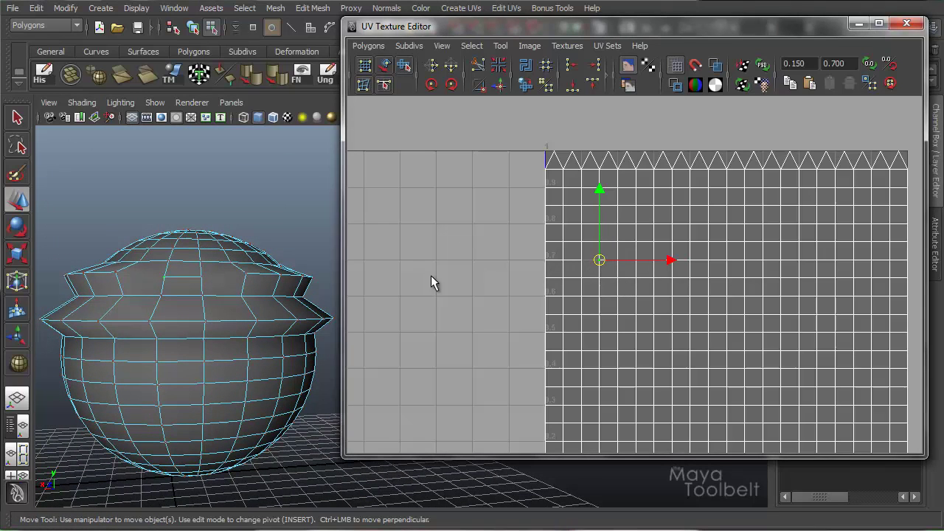
pyautogui.moveTo(599, 261)
pyautogui.mouseDown()
pyautogui.moveTo(588, 258)
pyautogui.moveTo(607, 265)
pyautogui.moveTo(589, 262)
pyautogui.moveTo(591, 273)
pyautogui.moveTo(588, 262)
pyautogui.mouseUp()
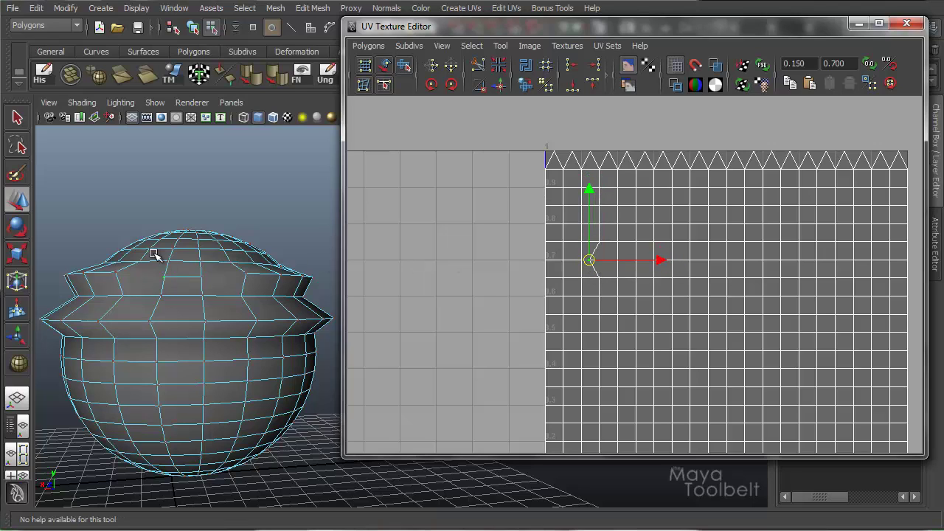
pyautogui.moveTo(590, 261); pyautogui.dragTo(601, 235)
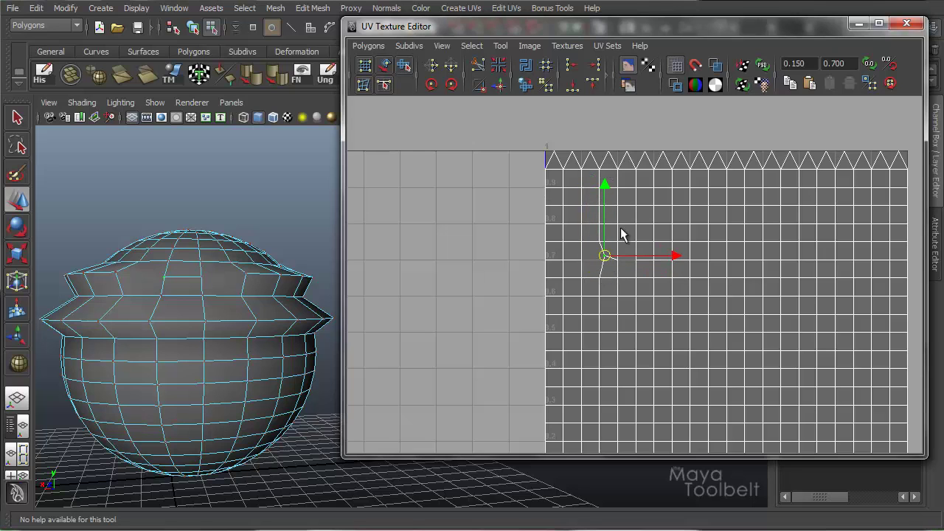
# Shift a rectangular block of UVs in the lower middle of the layout slightly sideways, and close the UV Texture Editor.
pyautogui.moveTo(721, 321); pyautogui.dragTo(840, 409)
pyautogui.keyDown('alt'); pyautogui.moveTo(793, 311); pyautogui.dragTo(661, 206, button='middle'); pyautogui.keyUp('alt')
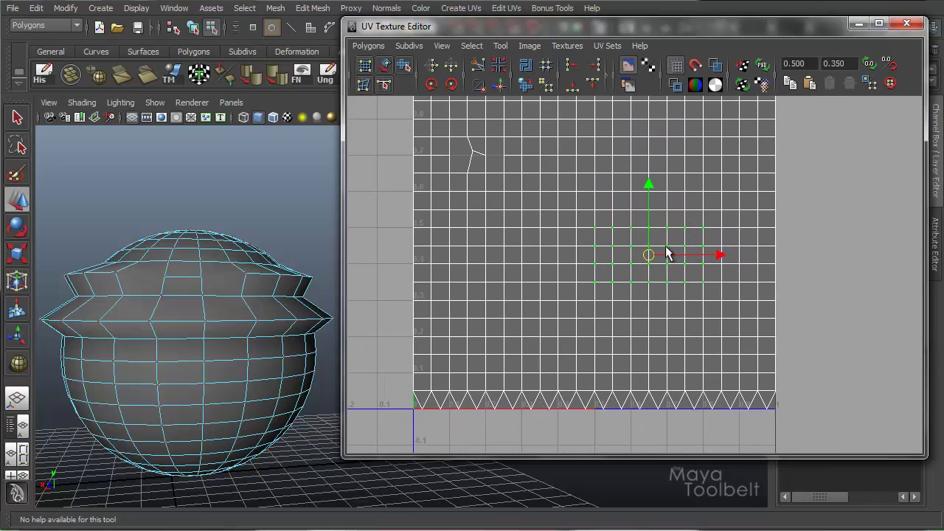
pyautogui.moveTo(649, 255)
pyautogui.mouseDown()
pyautogui.moveTo(670, 250)
pyautogui.moveTo(668, 226)
pyautogui.moveTo(666, 274)
pyautogui.moveTo(659, 232)
pyautogui.moveTo(653, 254)
pyautogui.mouseUp()
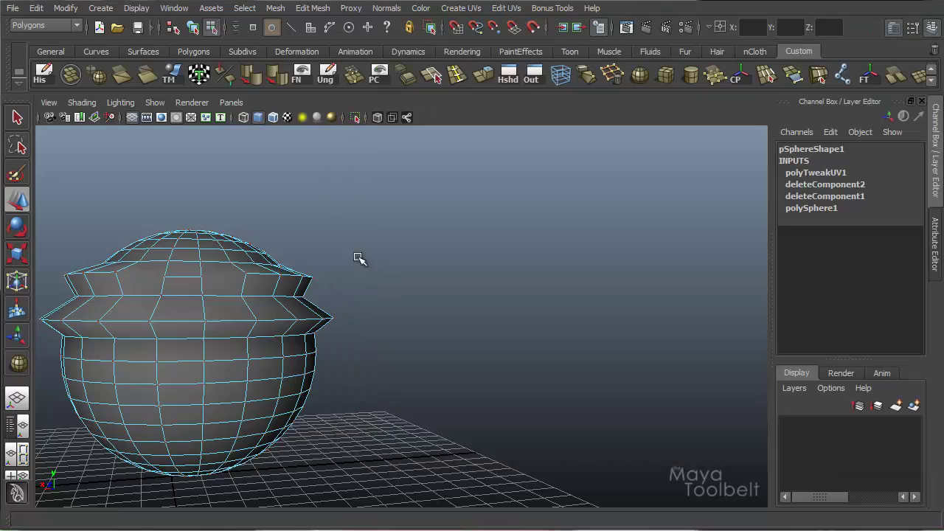
# Return to object mode with the whole sphere selected and framed in the perspective view.
pyautogui.keyDown('alt'); pyautogui.moveTo(359, 259); pyautogui.dragTo(465, 240, button='middle'); pyautogui.keyUp('alt')
pyautogui.click(193, 28)
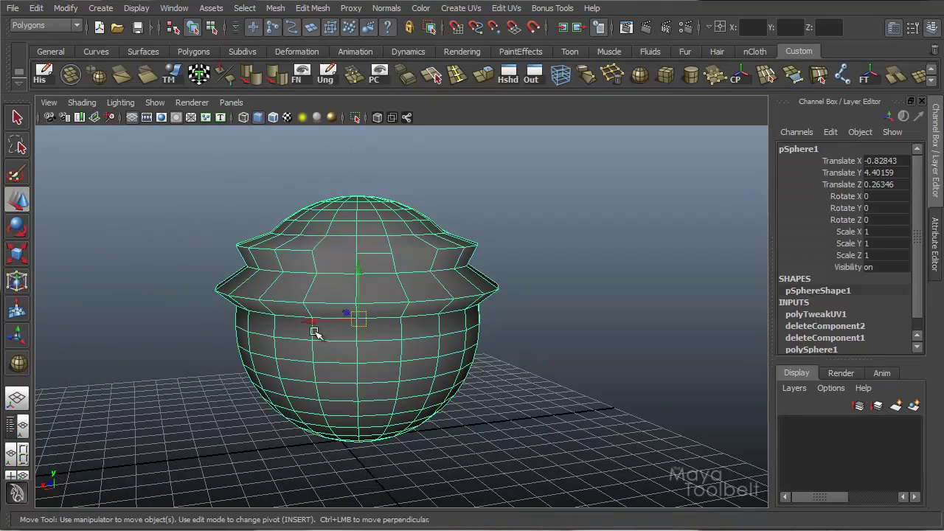
pyautogui.keyDown('alt'); pyautogui.moveTo(292, 306); pyautogui.dragTo(318, 317, button='middle'); pyautogui.keyUp('alt')
pyautogui.keyDown('alt'); pyautogui.moveTo(318, 316); pyautogui.dragTo(436, 316, button='right'); pyautogui.keyUp('alt')
pyautogui.keyDown('alt'); pyautogui.moveTo(393, 313); pyautogui.dragTo(373, 312, button='middle'); pyautogui.keyUp('alt')
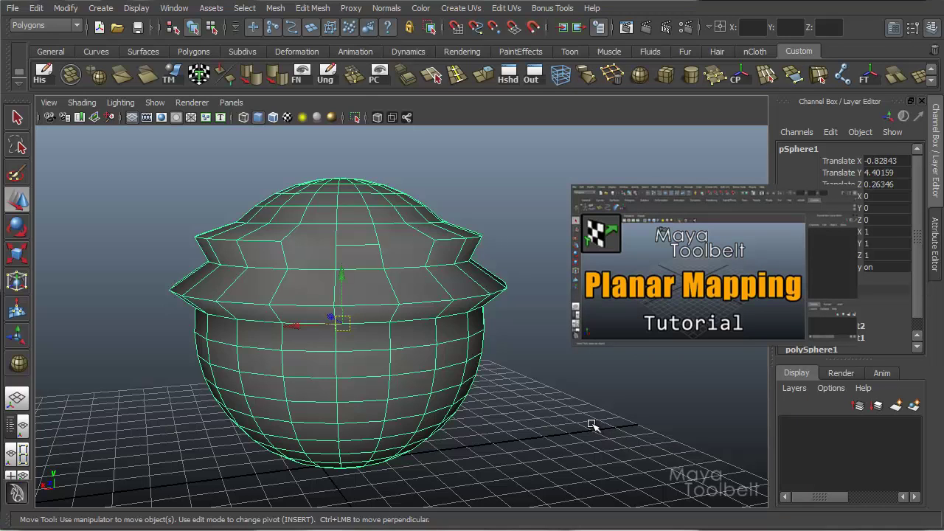
pyautogui.rightClick(327, 221)
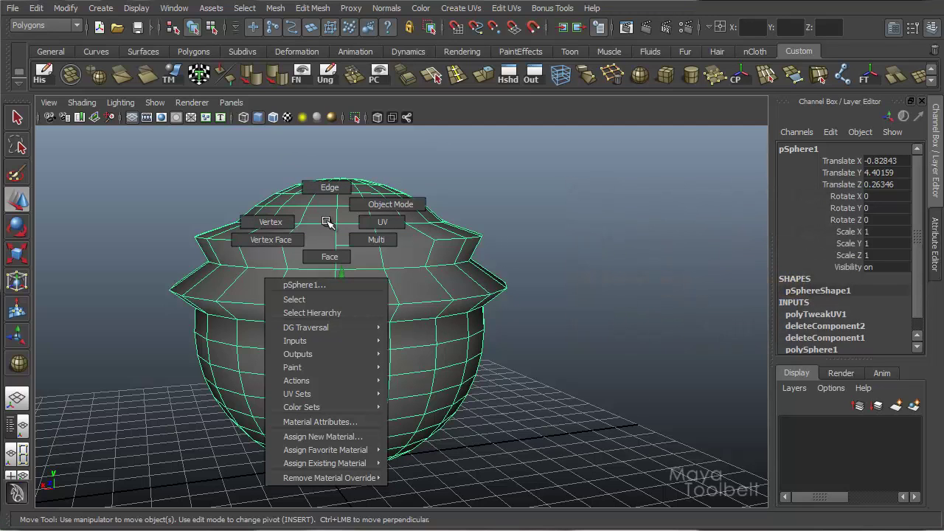
pyautogui.click(476, 267)
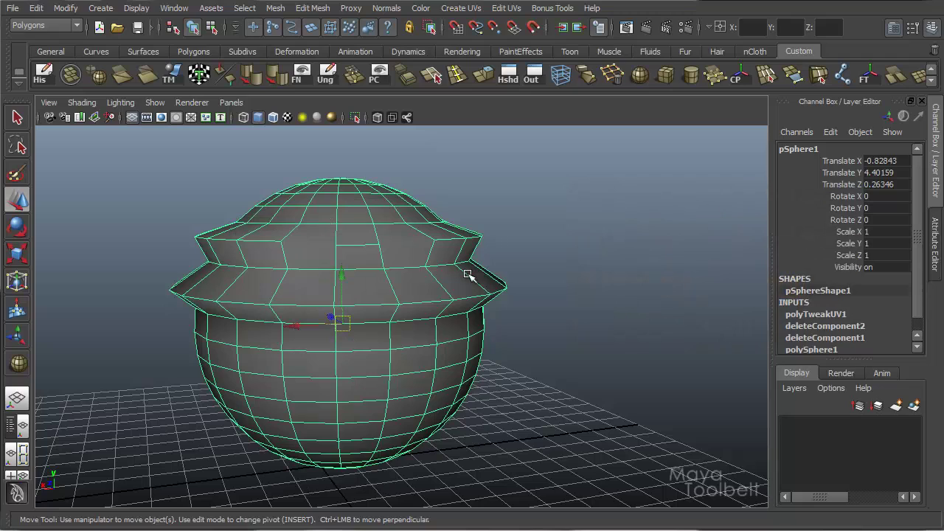